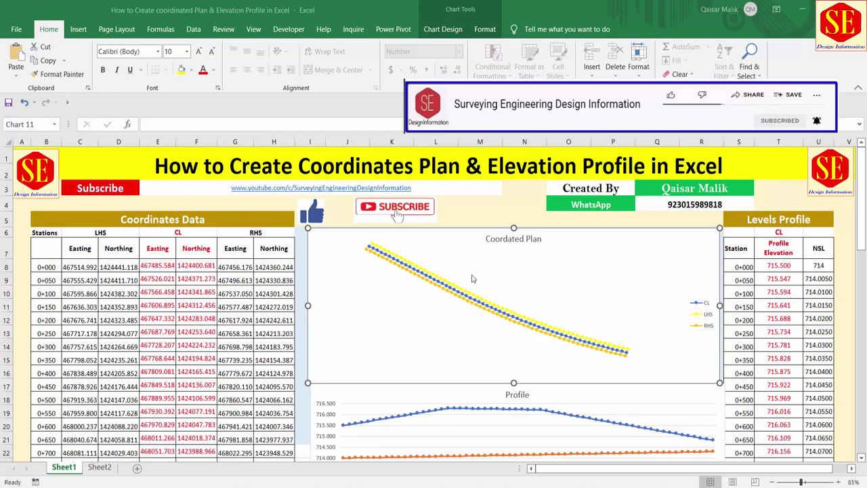
Step: Move the specialities graphic up under the Profile chart and widen it on both sides
scroll(489, 280, "down", 1)
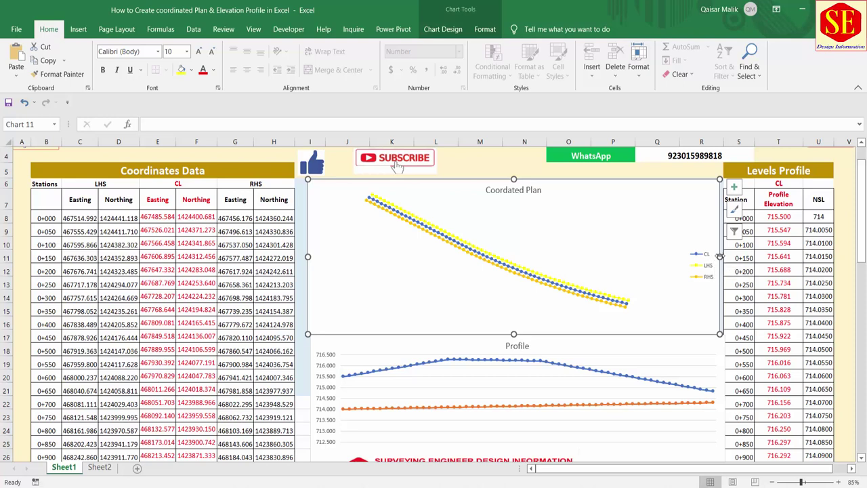
left_click_drag(720, 257, 721, 258)
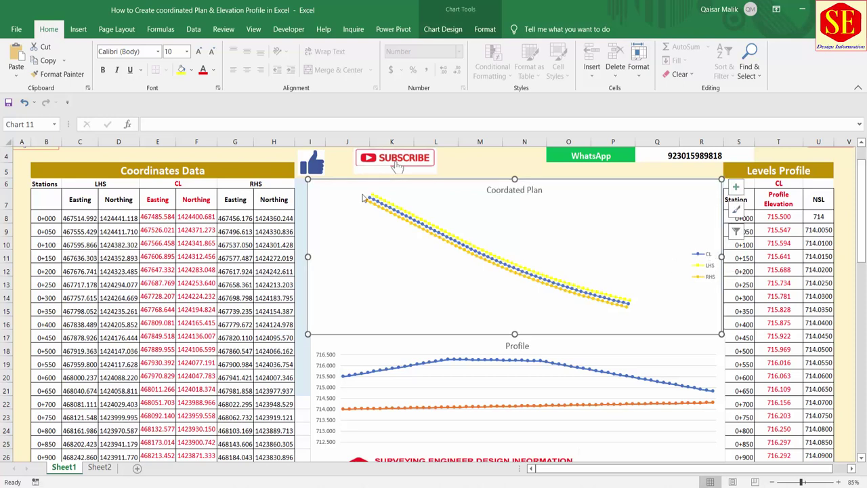
scroll(291, 216, "up", 1)
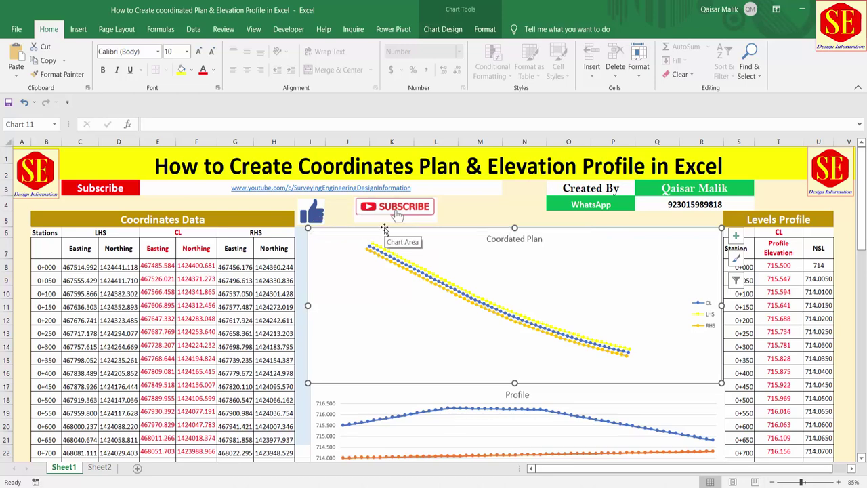
scroll(399, 230, "down", 4)
scroll(399, 230, "down", 1)
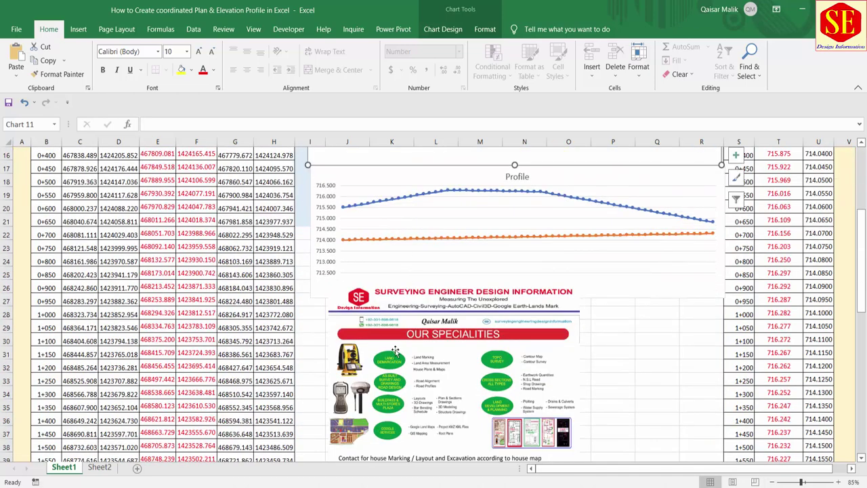
left_click_drag(395, 350, 399, 325)
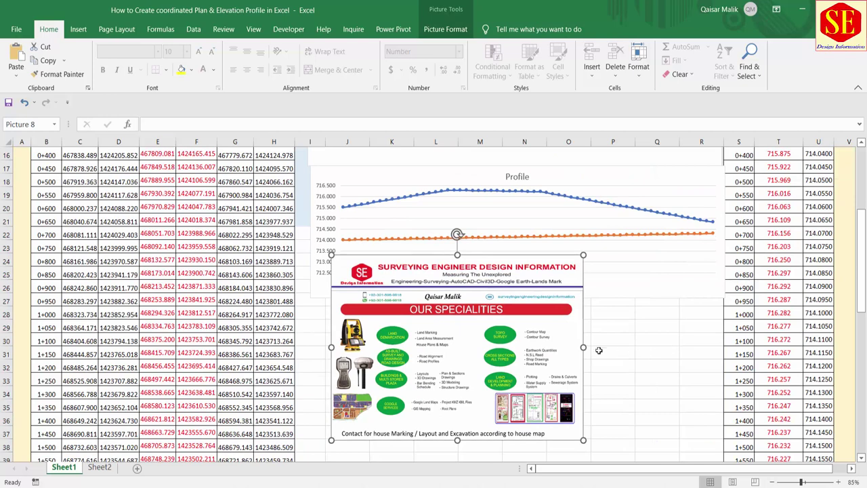
left_click_drag(580, 347, 707, 348)
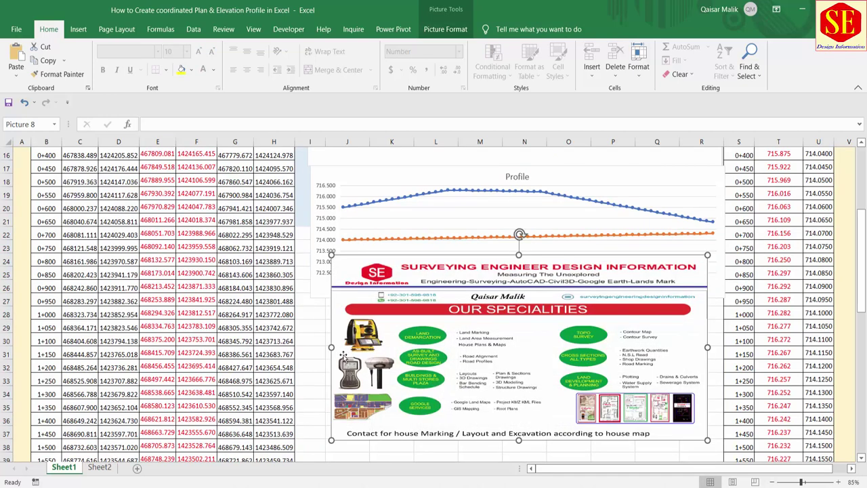
left_click_drag(331, 347, 315, 346)
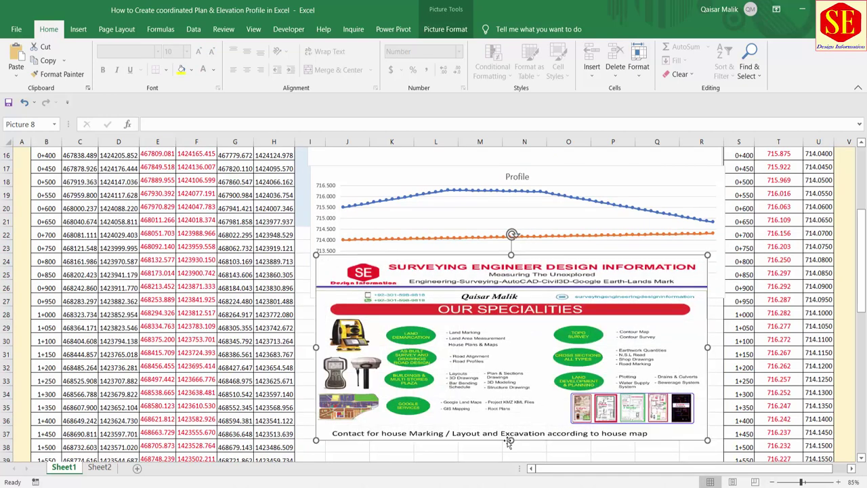
Step: Stretch the specialities graphic taller by pulling its bottom edge further down
left_click_drag(511, 440, 511, 458)
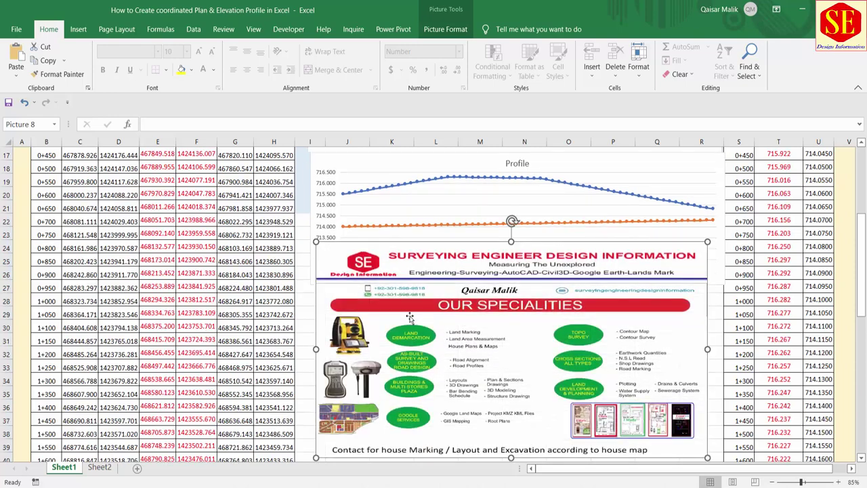
scroll(415, 337, "down", 1)
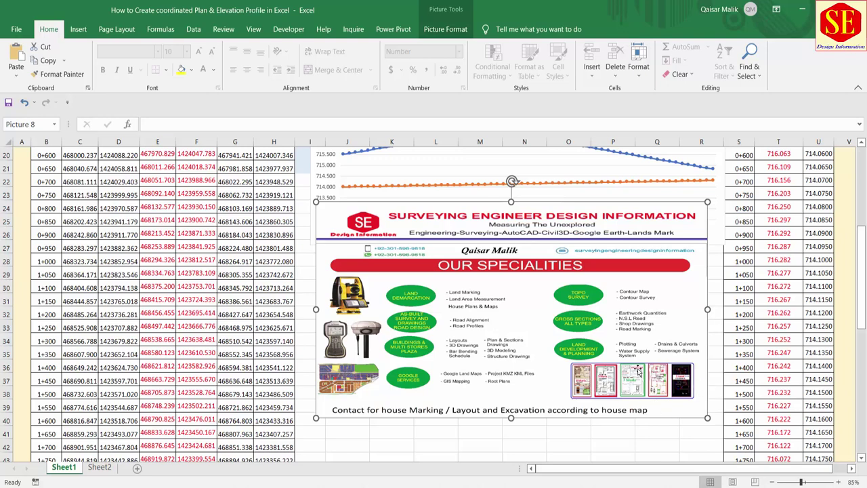
left_click_drag(510, 418, 511, 447)
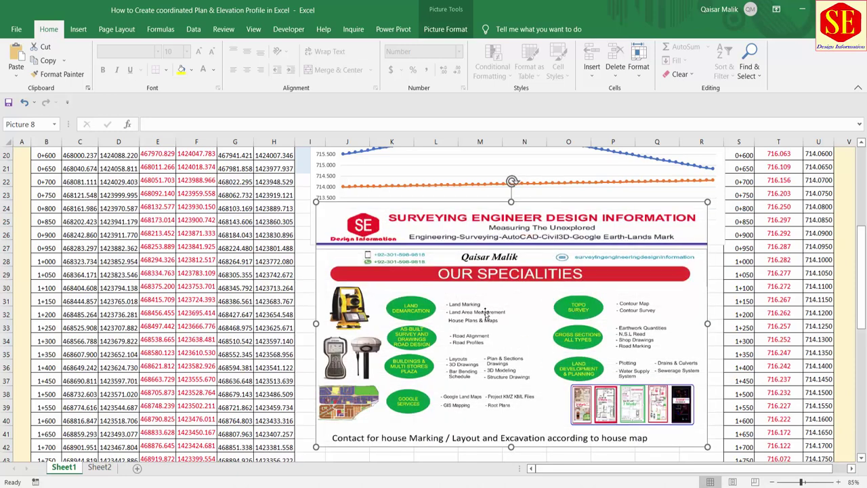
scroll(600, 296, "up", 4)
scroll(613, 298, "up", 2)
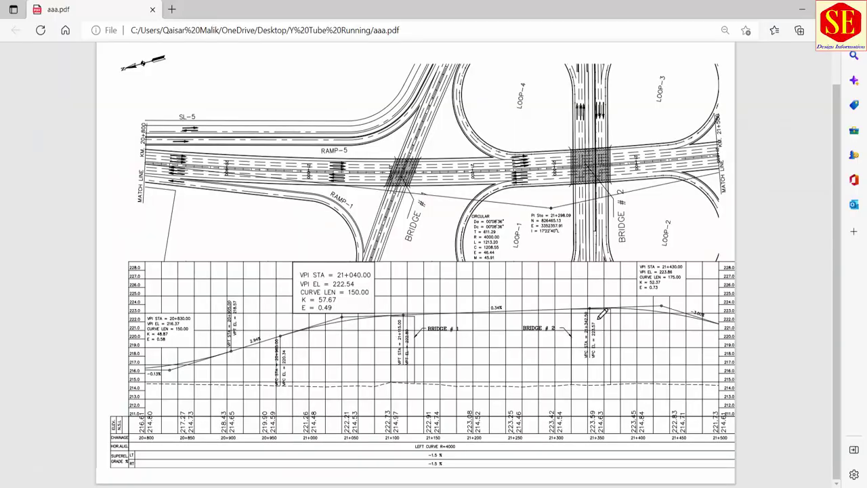
Step: Scroll through the aaa.pdf plan and profile drawing in Edge, then return to the Excel workbook
scroll(559, 234, "up", 1)
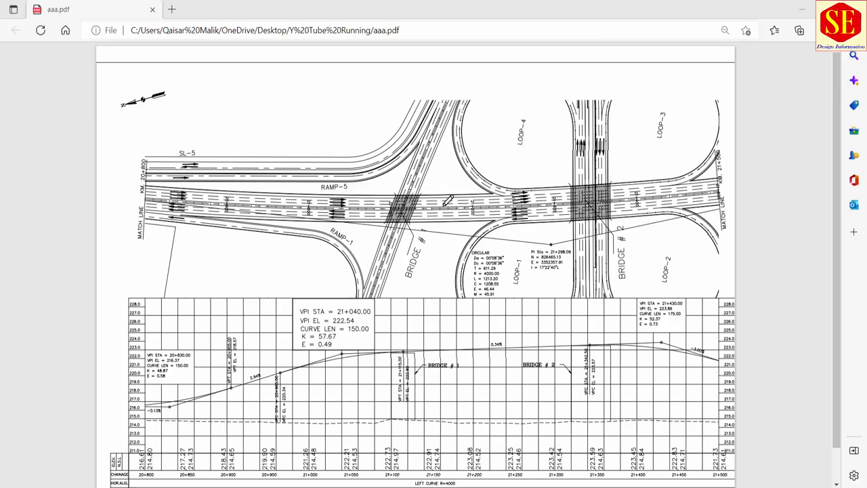
scroll(456, 245, "down", 1)
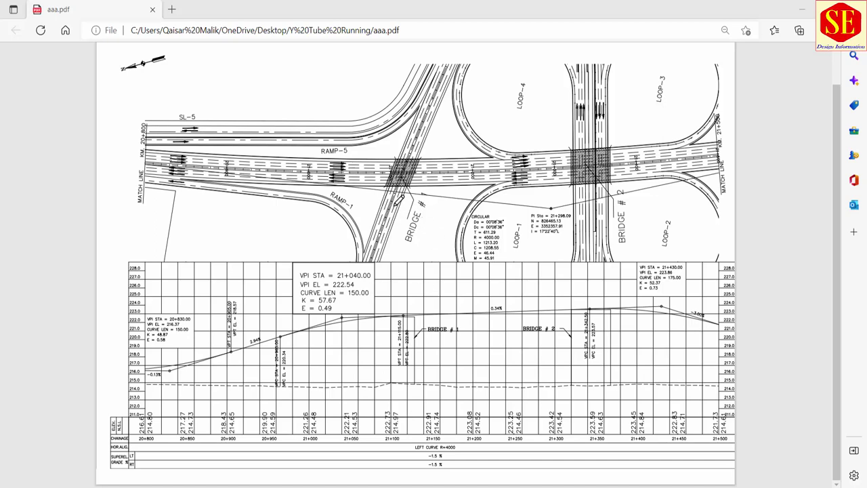
left_click(366, 447)
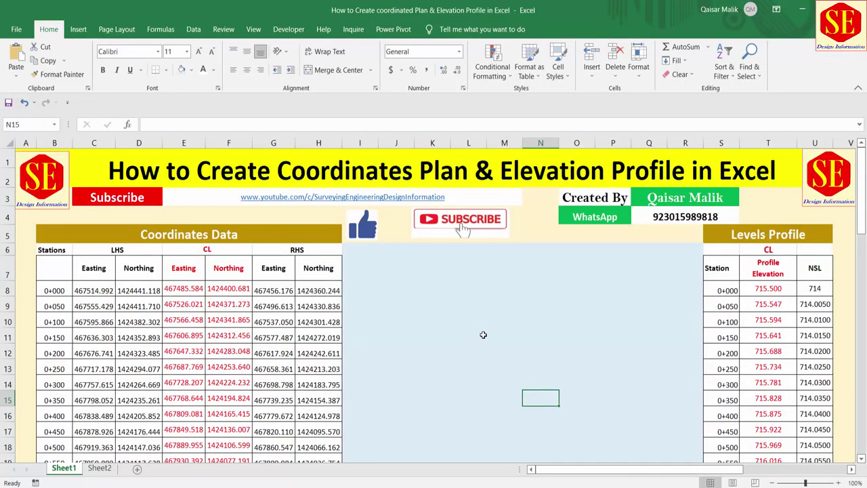
Step: Try selecting the CL, LHS and RHS Easting and Northing ranges in the Coordinates Data table
scroll(528, 273, "down", 1)
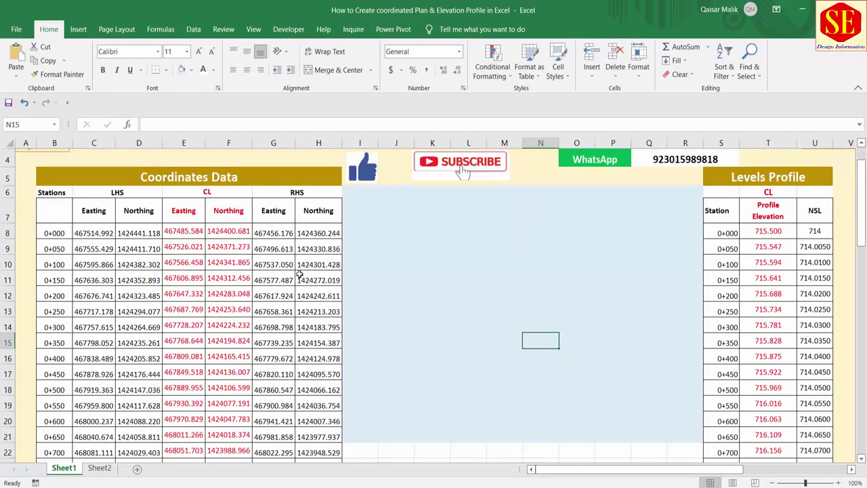
left_click_drag(181, 236, 210, 482)
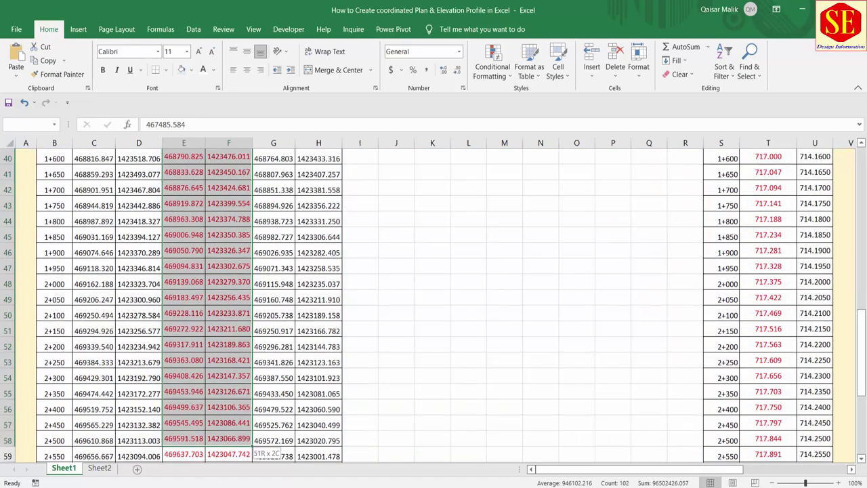
left_click_drag(209, 482, 184, 474)
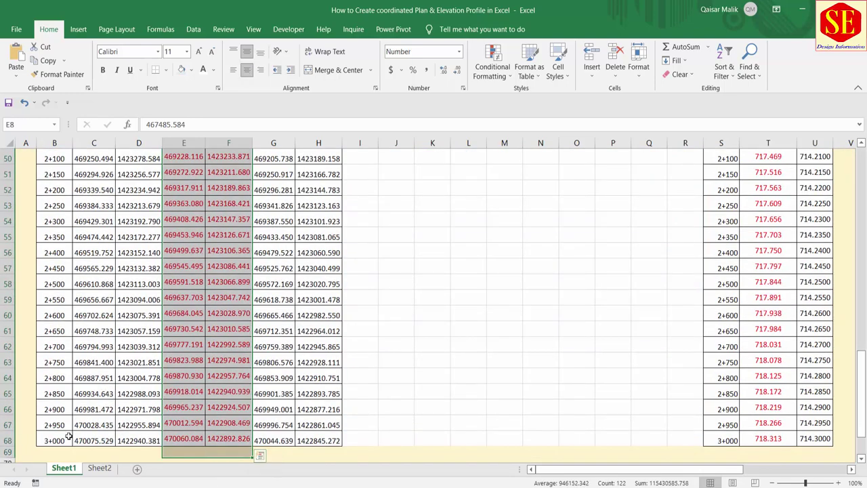
scroll(64, 434, "up", 7)
scroll(71, 417, "up", 7)
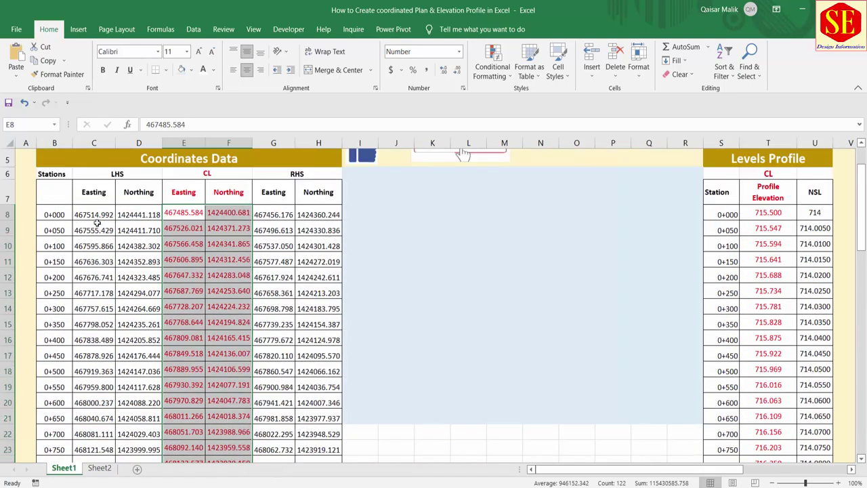
left_click_drag(93, 214, 139, 277)
mouse_move(284, 216)
left_mouse_down()
mouse_move(310, 224)
mouse_move(348, 400)
left_mouse_up()
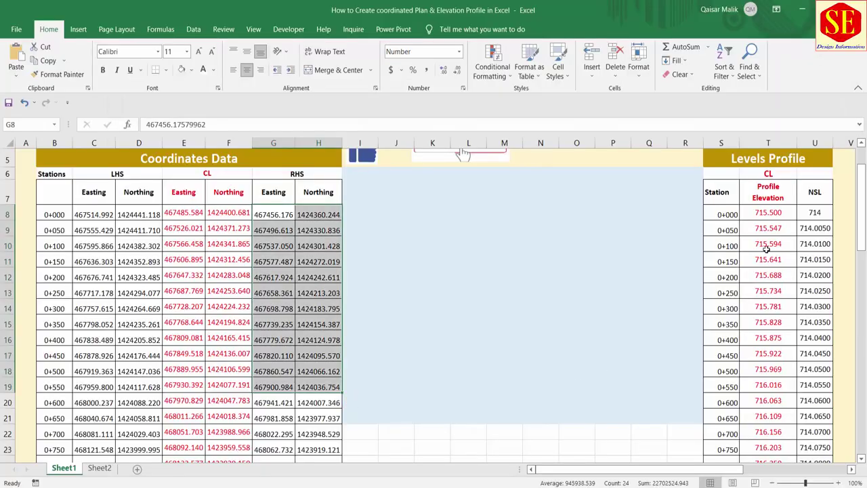
Step: Select the Station, Profile Elevation and NSL columns of the Levels Profile table, then clear to T11
left_click(766, 249)
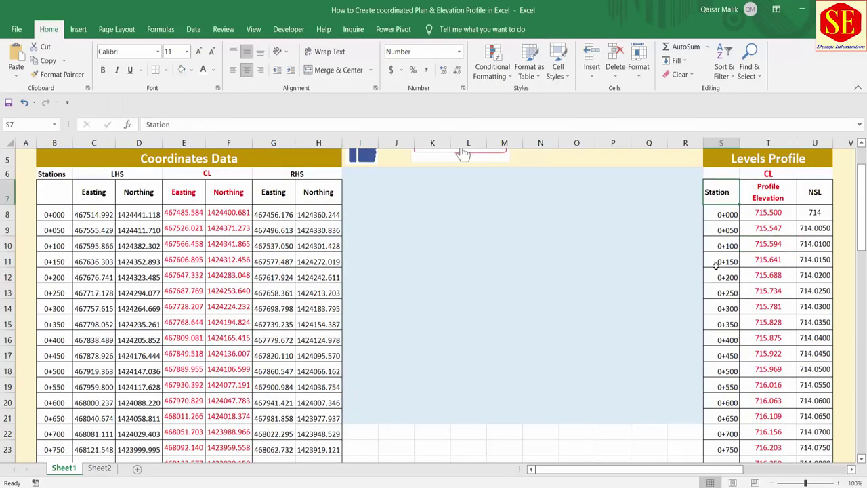
left_click_drag(722, 192, 722, 309)
left_click_drag(770, 196, 766, 371)
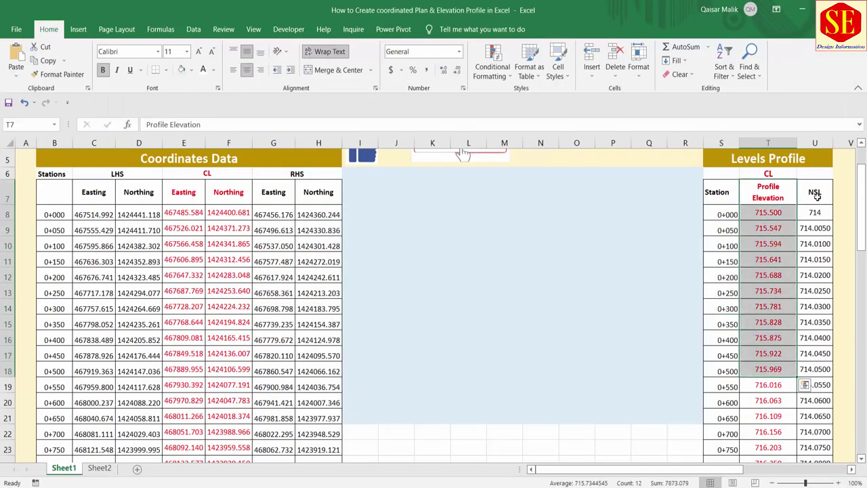
left_click_drag(814, 193, 814, 369)
left_click(786, 259)
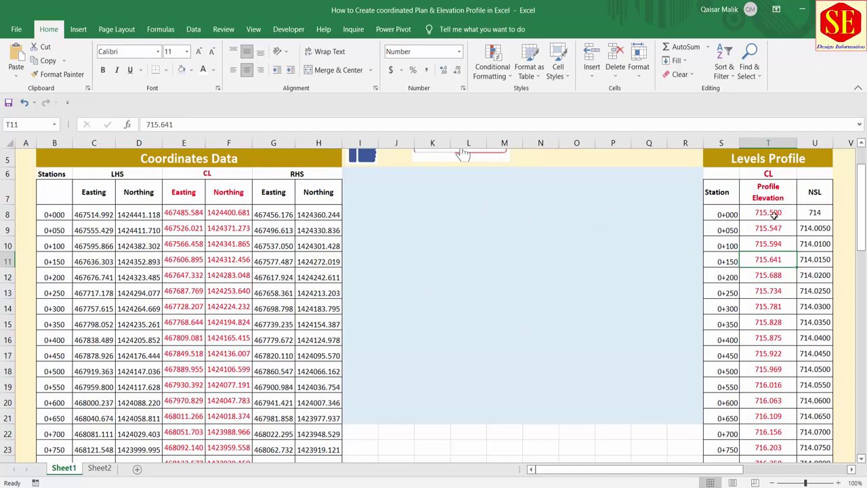
Step: Select the CL Easting and Northing range E8:F68
scroll(775, 214, "up", 2)
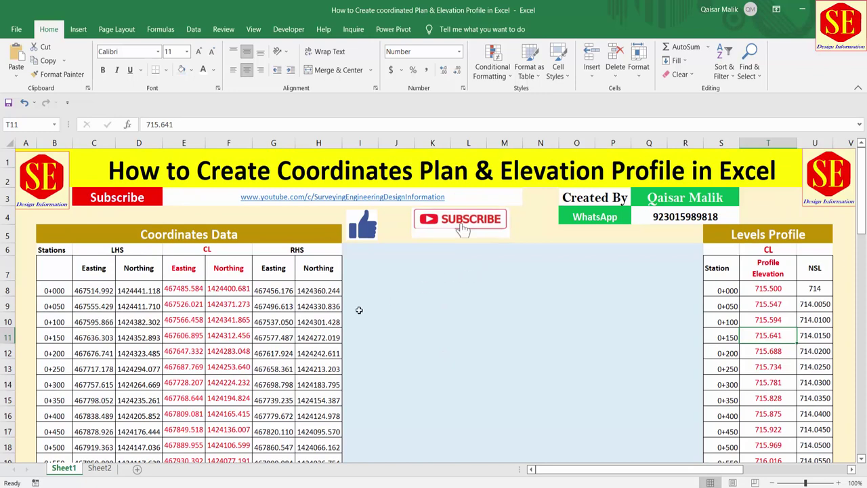
left_click(174, 287)
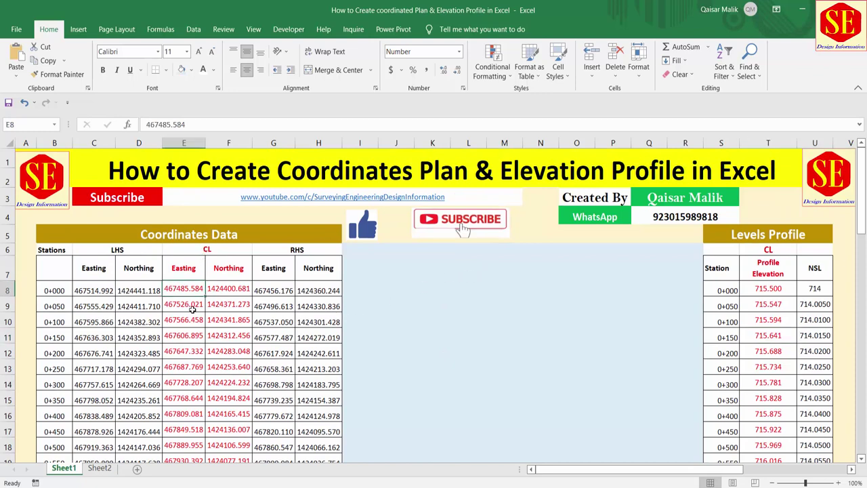
left_click_drag(189, 290, 216, 482)
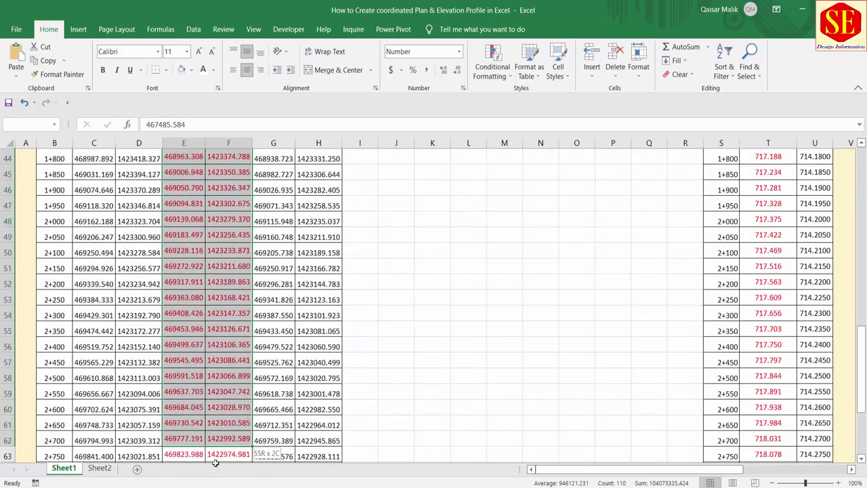
left_click_drag(216, 482, 229, 440)
scroll(549, 247, "up", 5)
scroll(373, 244, "up", 12)
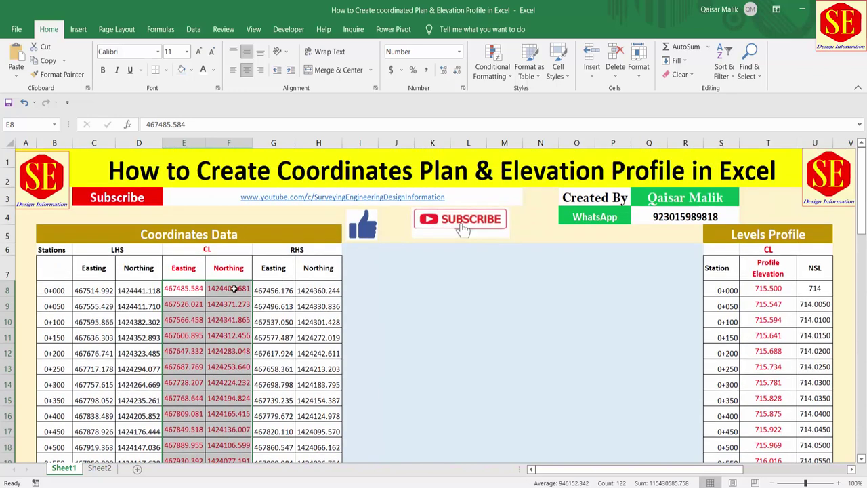
Step: Insert a Scatter with Straight Lines and Markers chart of the CL coordinates
left_click(79, 29)
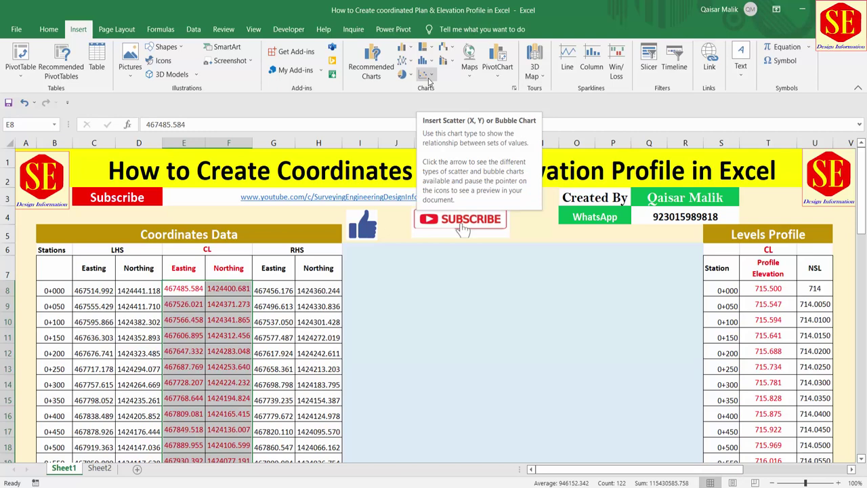
left_click(430, 81)
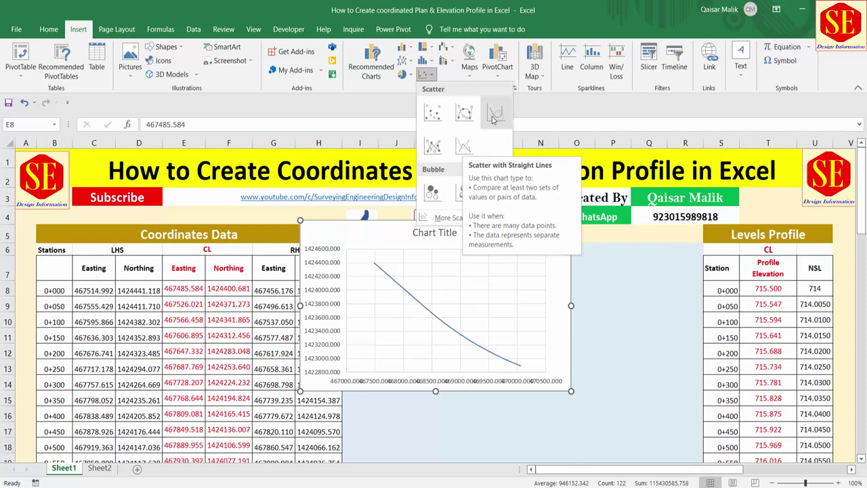
left_click(433, 148)
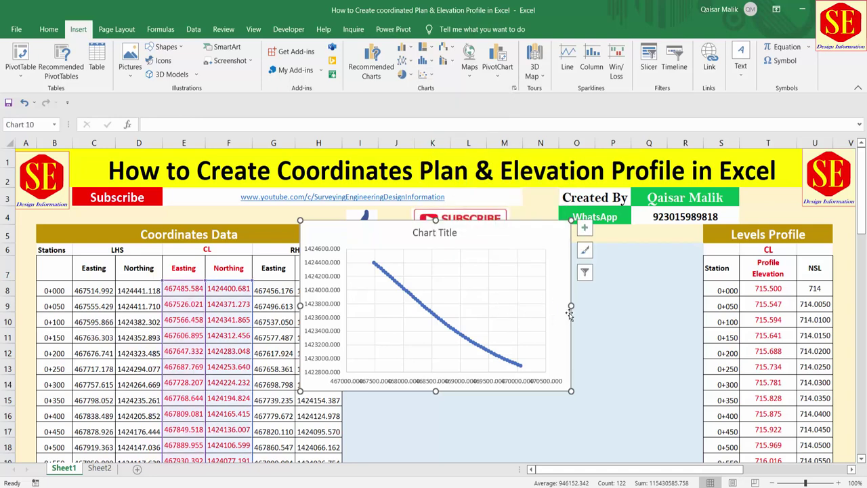
Step: Widen the chart and move it down between the Coordinates Data and Levels Profile tables
left_click_drag(571, 305, 705, 306)
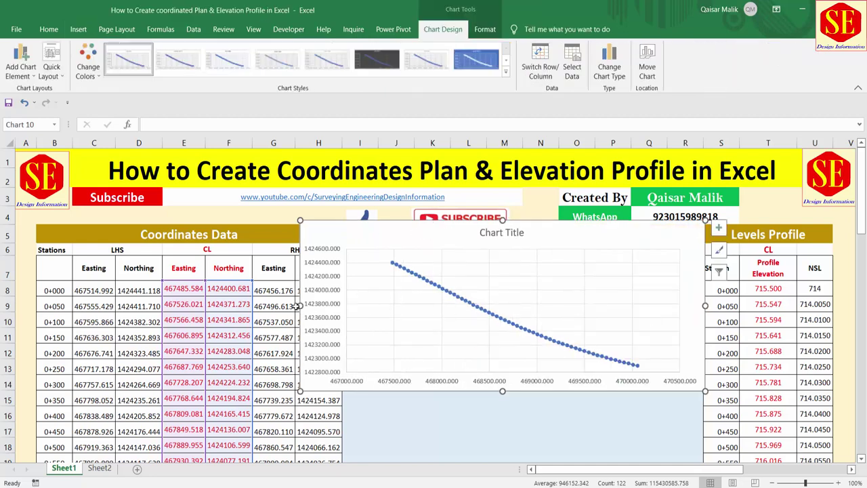
left_click_drag(300, 305, 345, 305)
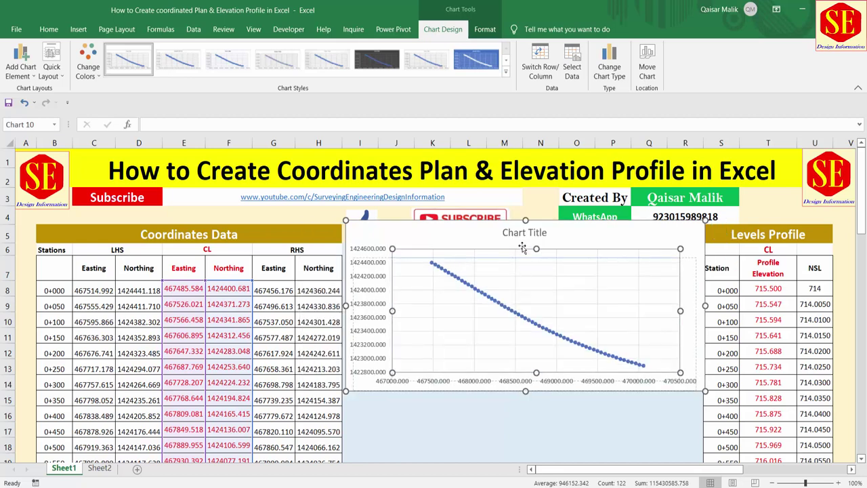
mouse_move(490, 238)
left_mouse_down()
mouse_move(491, 276)
mouse_move(486, 265)
left_mouse_up()
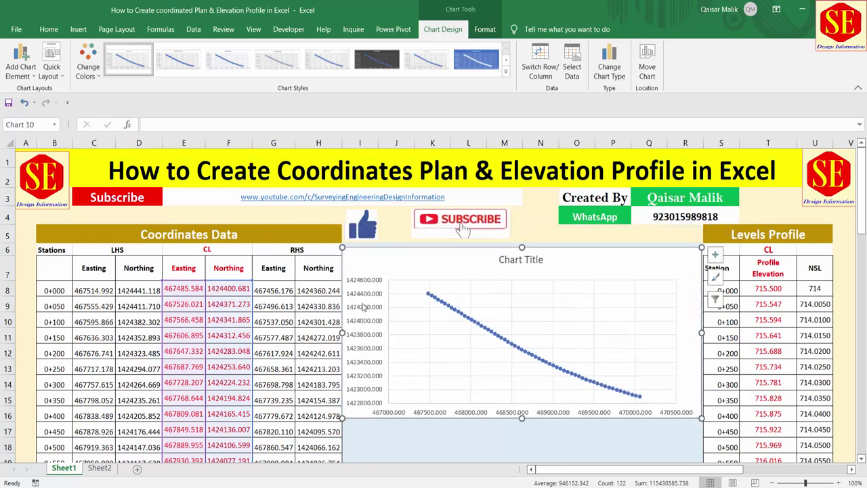
left_click(296, 301)
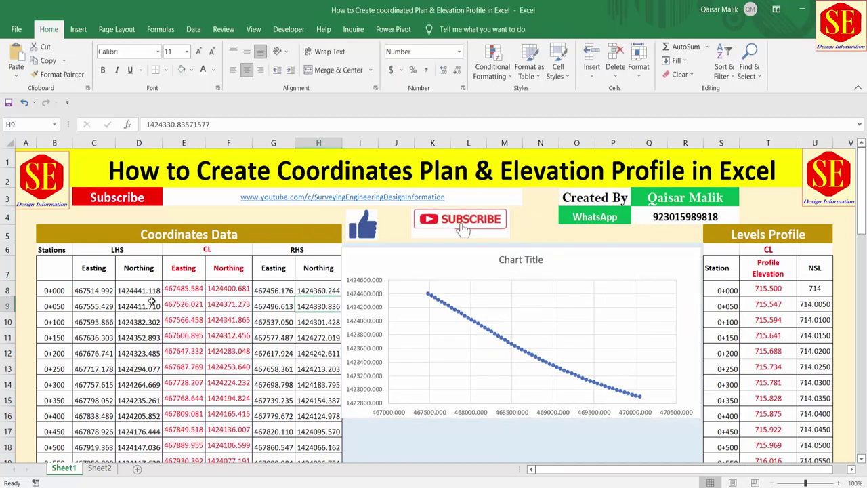
left_click(439, 301)
Step: Rename the chart's Series1 to Cl in Select Data Source
right_click(439, 301)
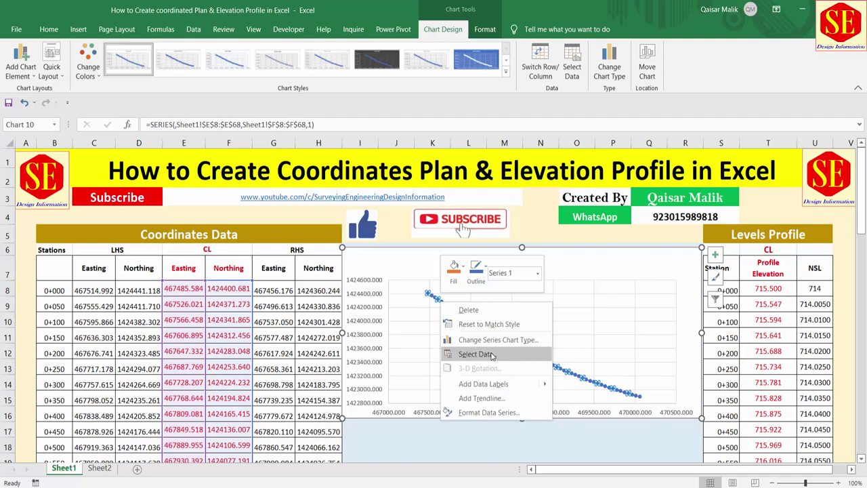
left_click(486, 355)
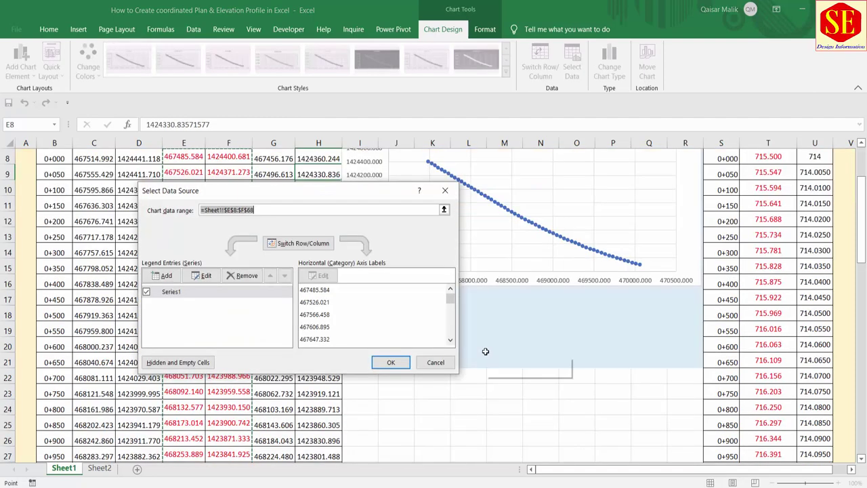
left_click(172, 295)
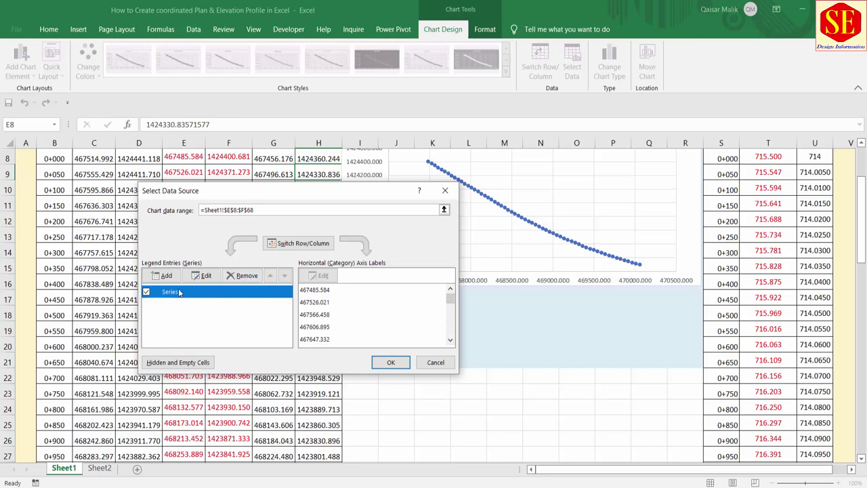
left_click(202, 275)
type("Cl")
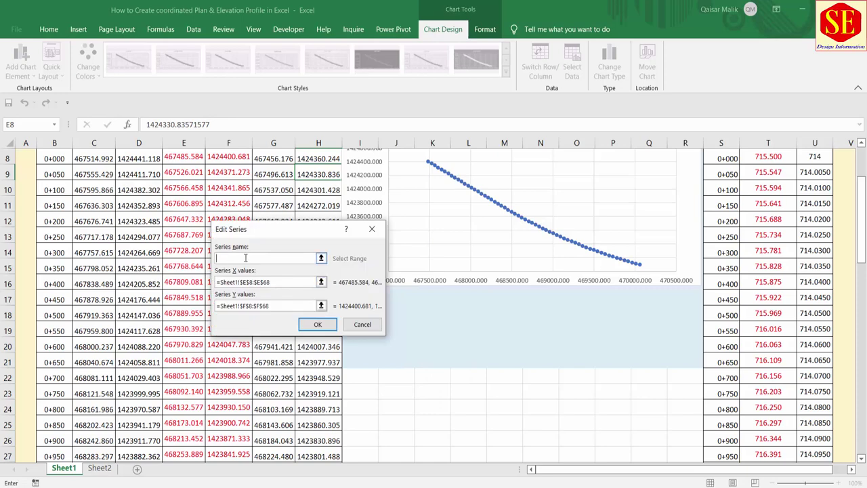
left_click(329, 329)
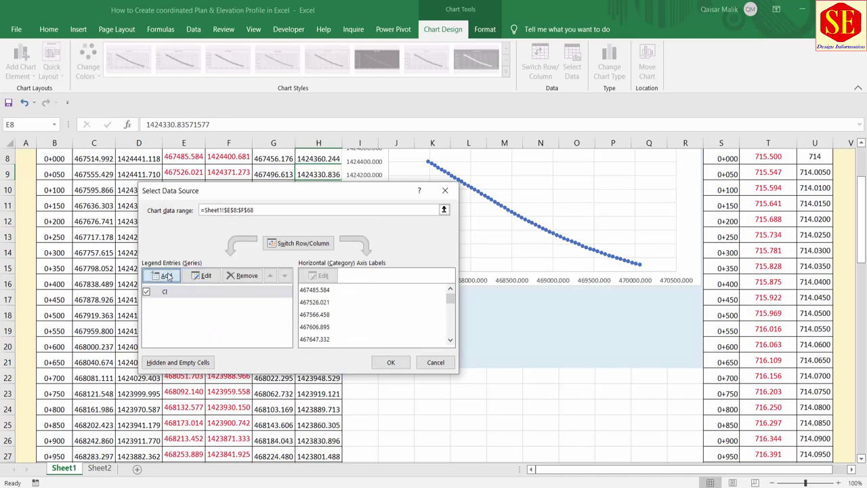
Step: Add a new LHS series using Easting cells C8:C68 as its X values
left_click(164, 275)
type("LHS")
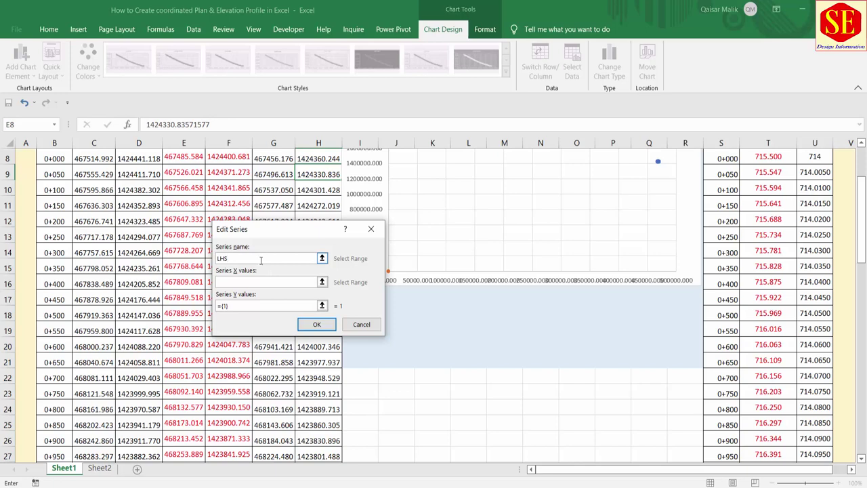
left_click(236, 282)
scroll(126, 249, "up", 3)
left_click_drag(81, 291, 87, 458)
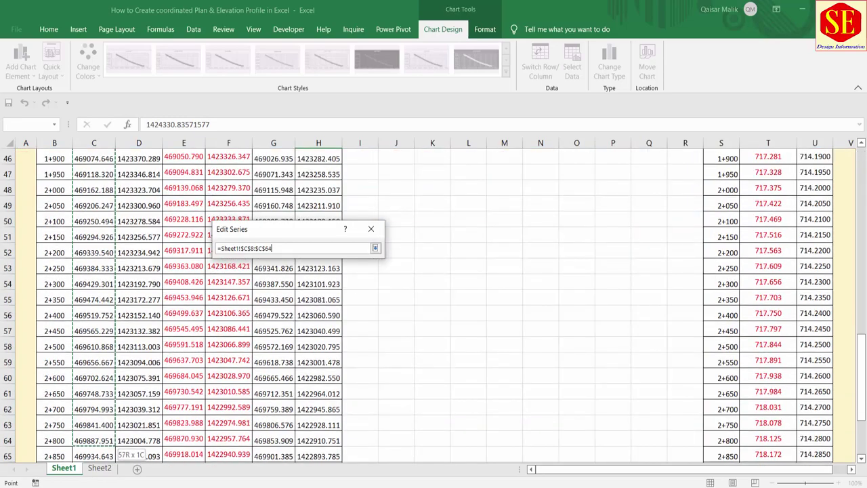
left_click_drag(99, 463, 98, 441)
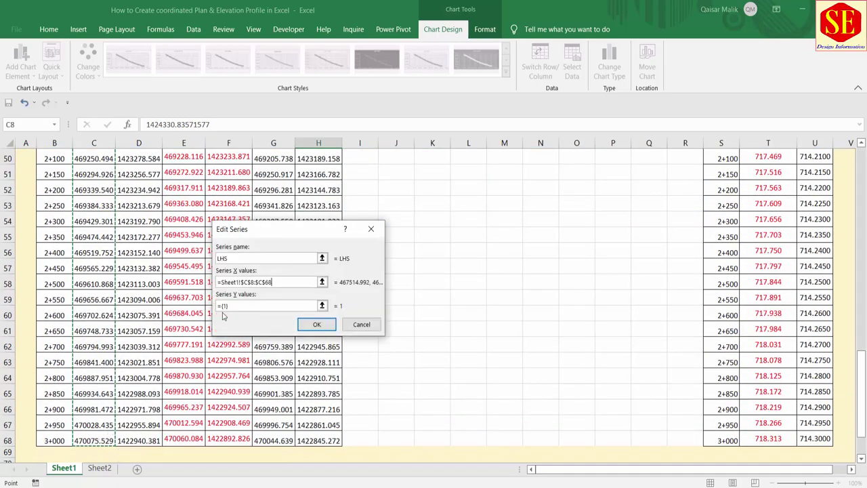
Step: Set the LHS series Y values to Northing cells D8:D68 and confirm
left_click(223, 306)
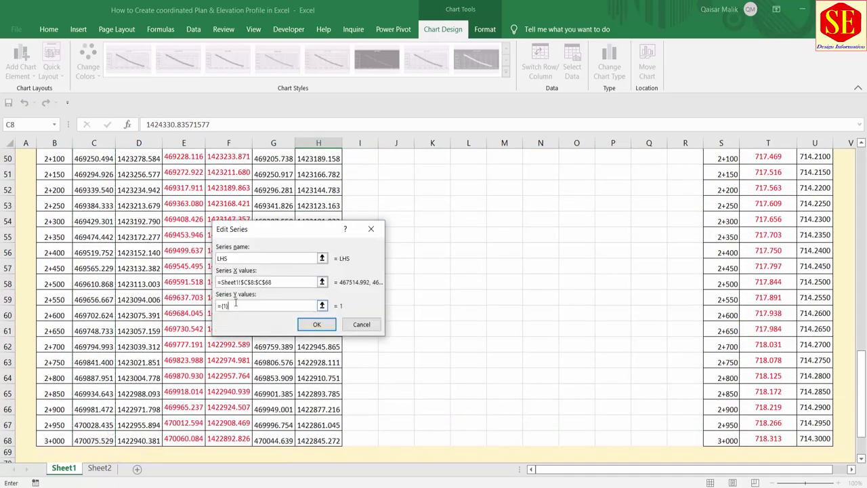
key("BackSpace")
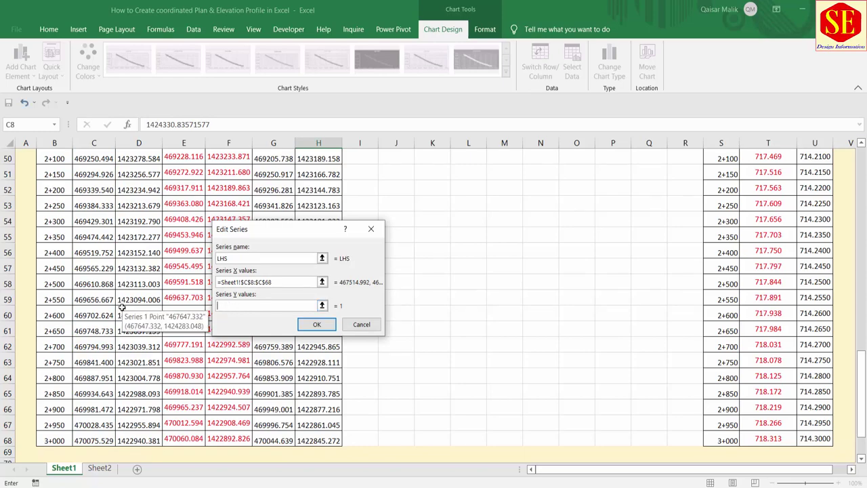
scroll(128, 298, "up", 11)
scroll(142, 278, "up", 5)
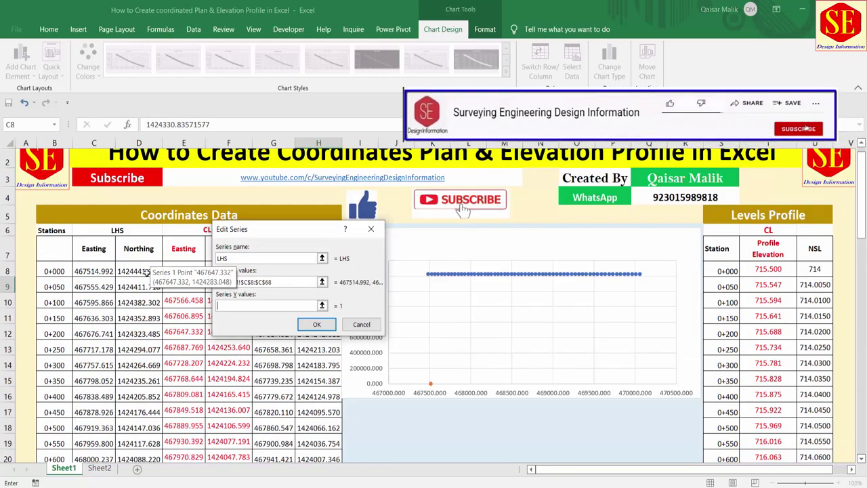
left_click_drag(146, 271, 156, 452)
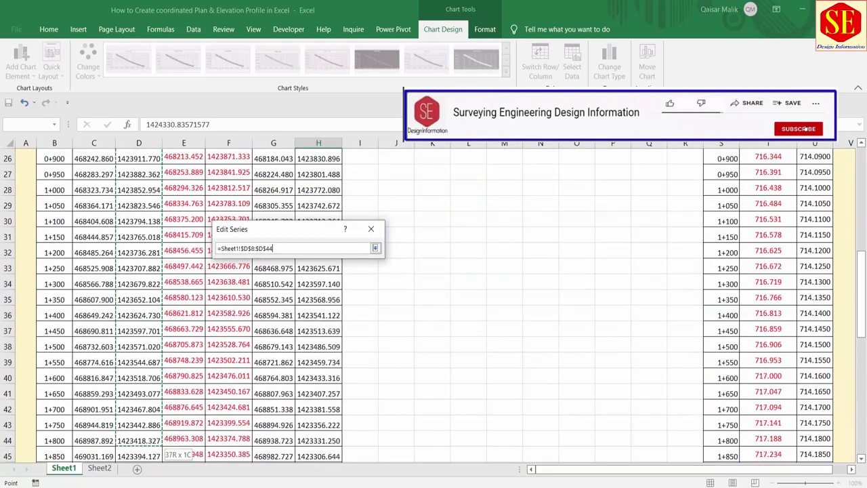
mouse_move(156, 452)
left_mouse_down()
mouse_move(145, 453)
mouse_move(149, 442)
left_mouse_up()
scroll(464, 325, "up", 6)
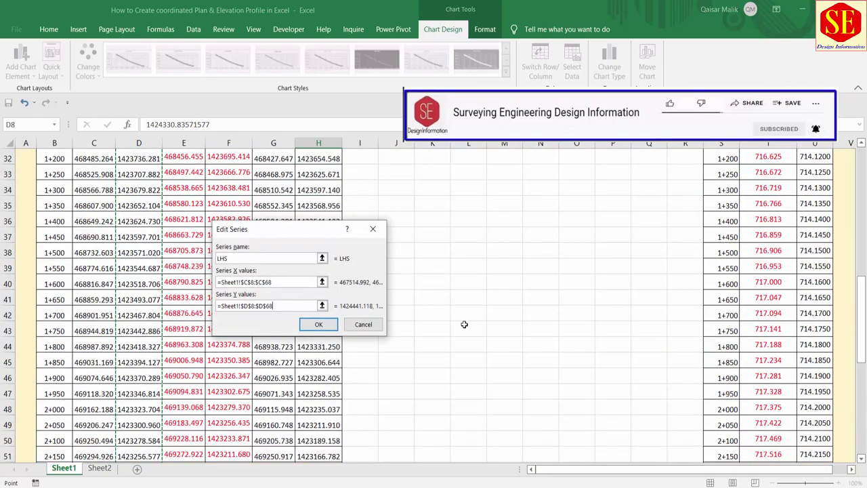
scroll(464, 325, "up", 8)
scroll(464, 325, "up", 2)
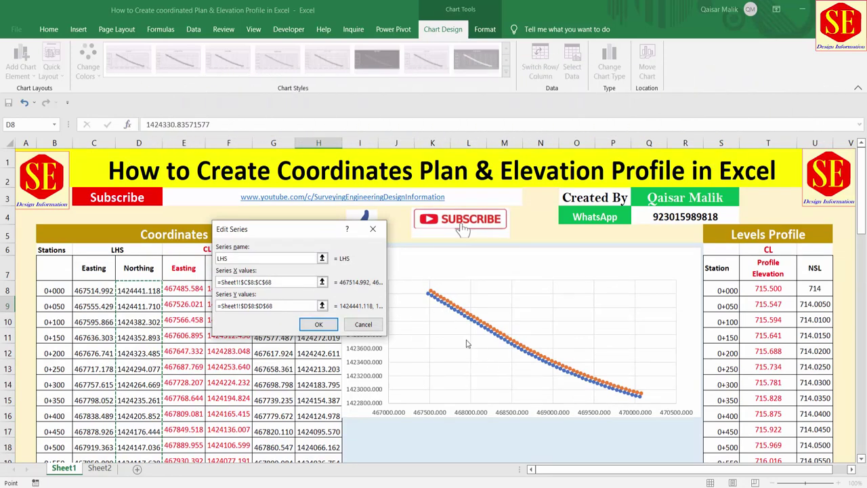
left_click(331, 326)
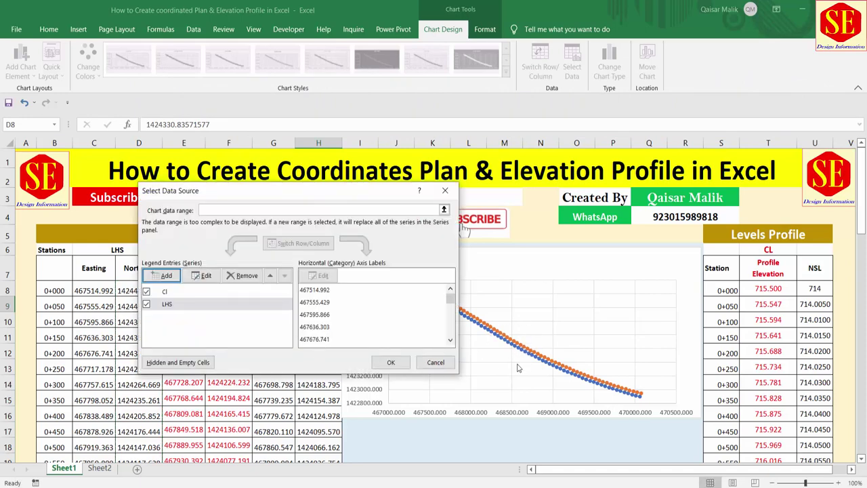
Step: Add an RHS series using Easting cells G8:G68 as its X values
left_click(165, 278)
type("RHS")
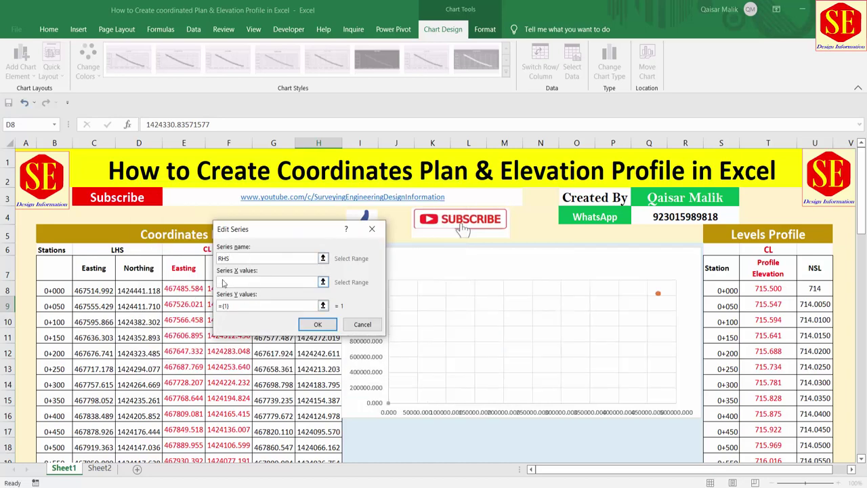
left_click_drag(251, 235, 459, 239)
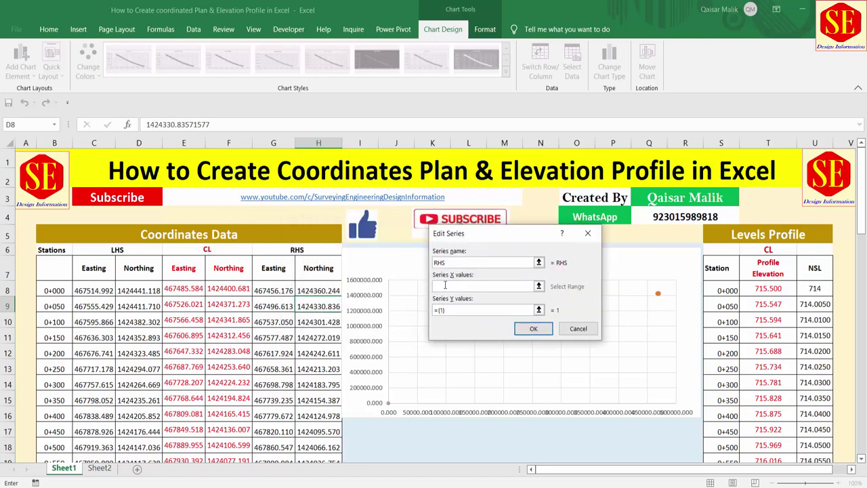
left_click_drag(281, 289, 295, 459)
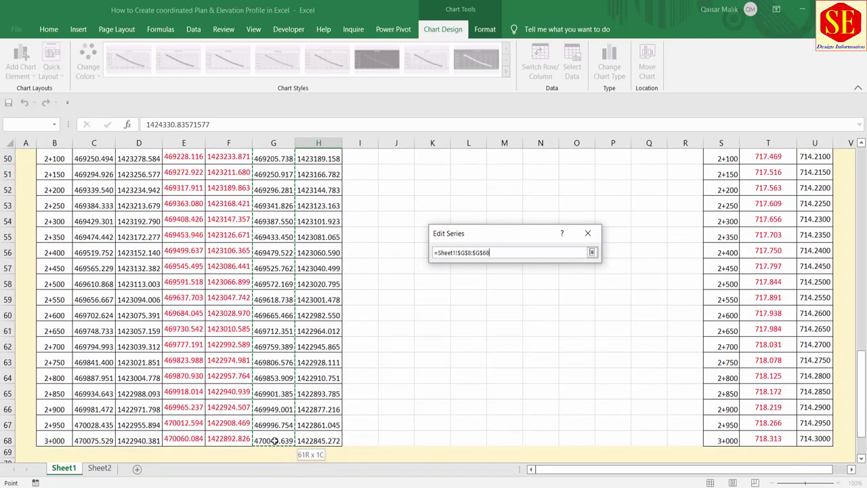
left_click_drag(295, 459, 305, 442)
Step: Set the RHS Y values to Northing cells H8:H68 and confirm both dialogs
left_click(467, 313)
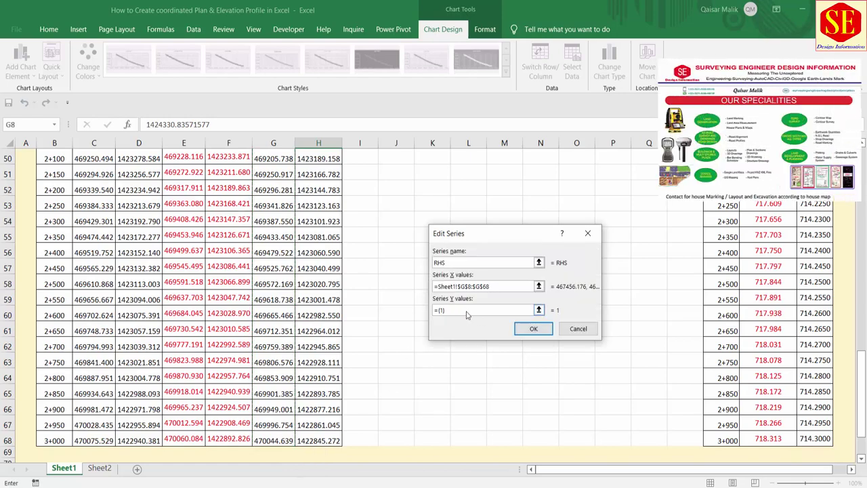
scroll(384, 296, "up", 6)
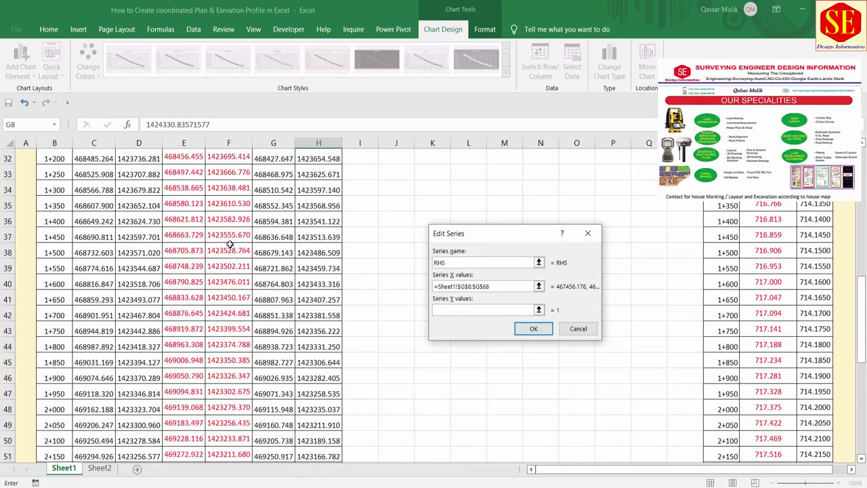
scroll(230, 243, "up", 6)
scroll(309, 228, "up", 5)
left_click_drag(321, 292, 325, 461)
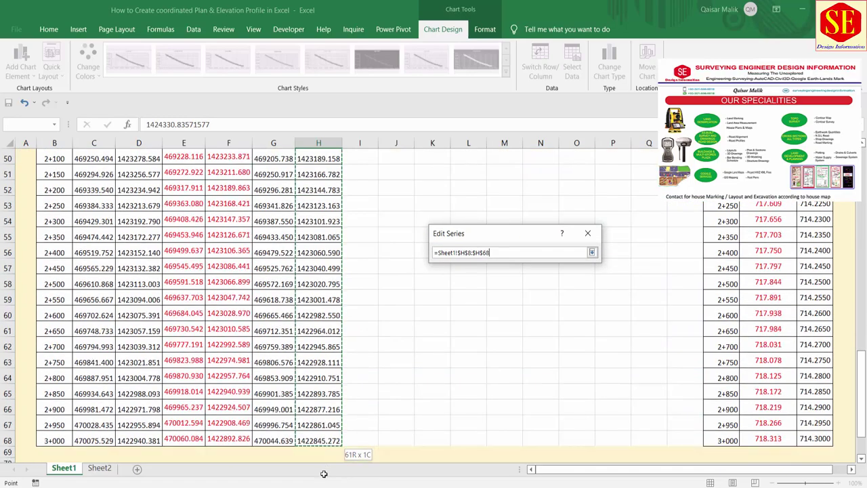
left_click_drag(324, 464, 319, 437)
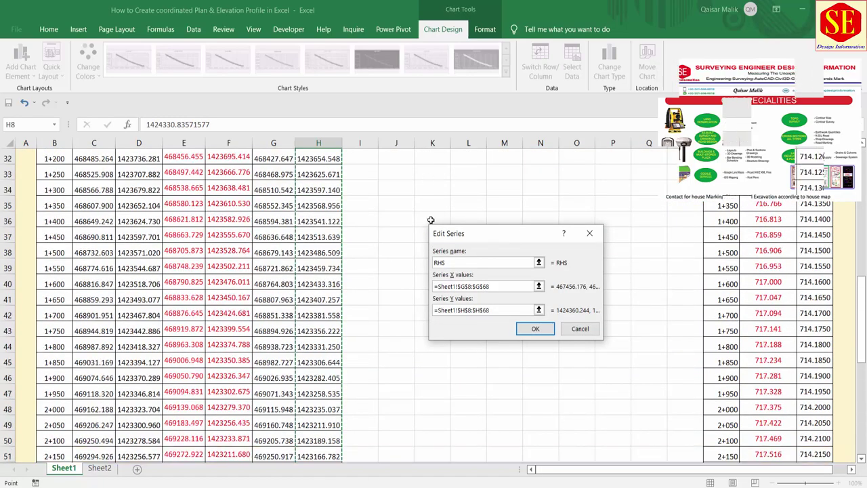
scroll(427, 203, "up", 16)
left_click_drag(501, 233, 311, 214)
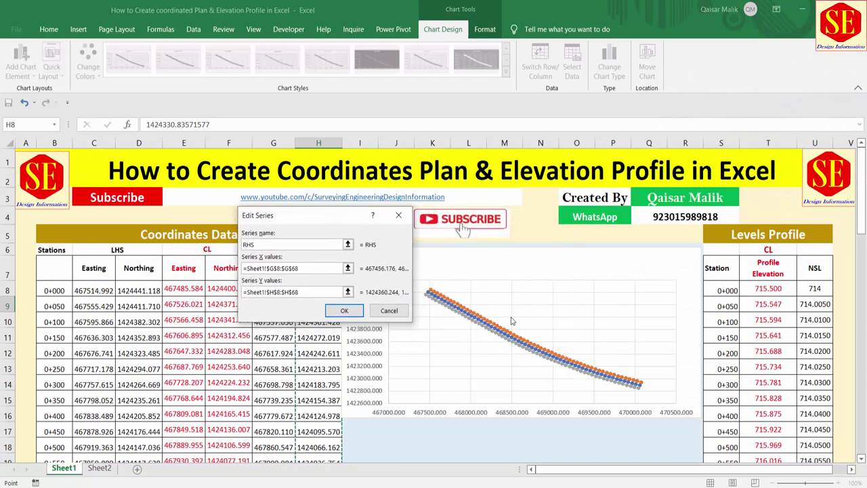
left_click(344, 310)
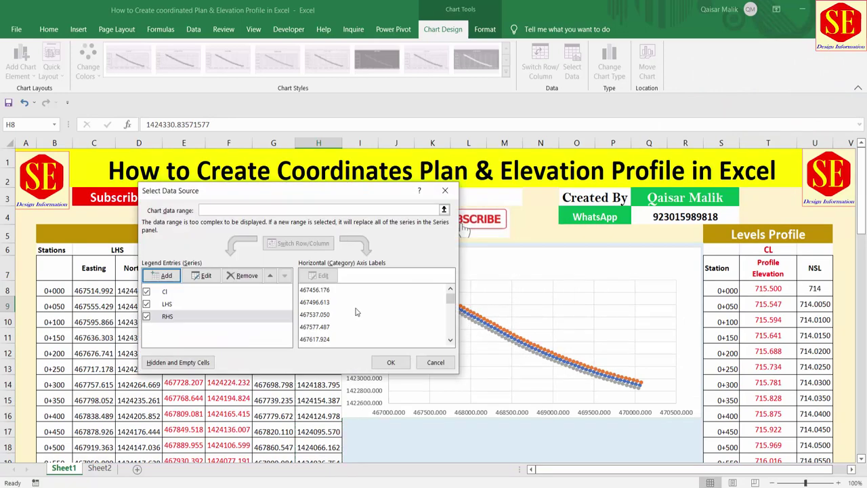
left_click(388, 362)
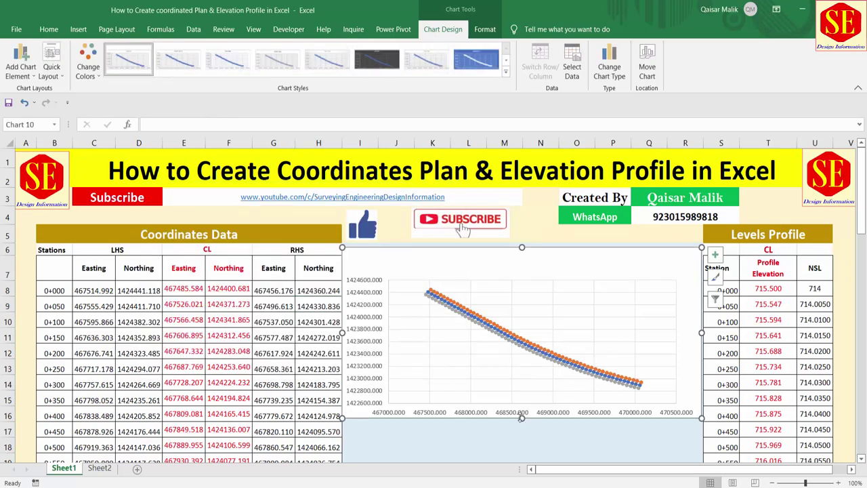
Step: Make the chart taller and try several chart styles, including dark and blue backgrounds
left_click_drag(521, 418, 518, 466)
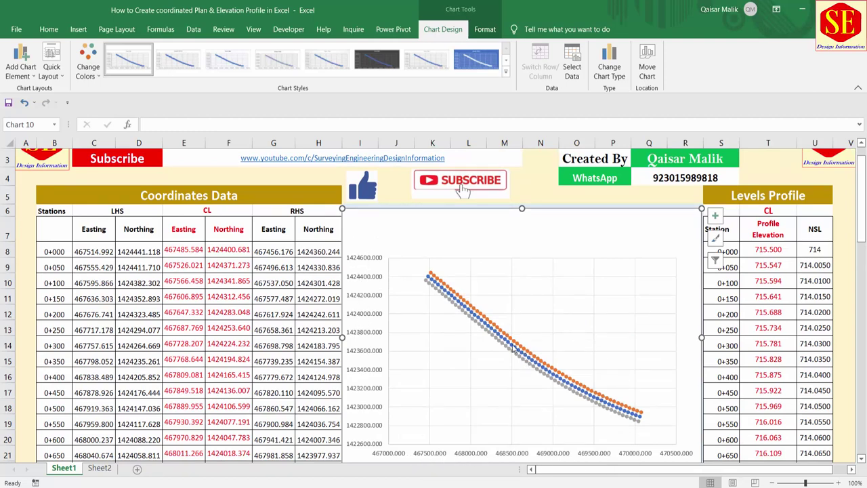
left_click(532, 319)
left_click(178, 59)
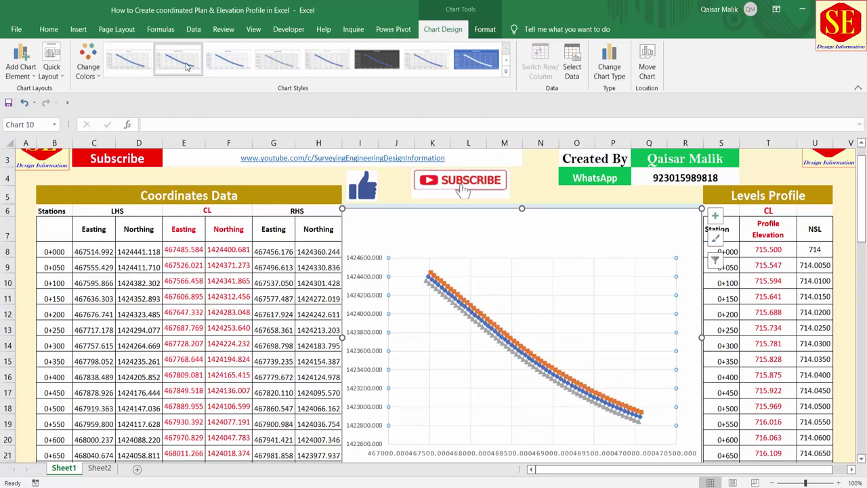
left_click(229, 60)
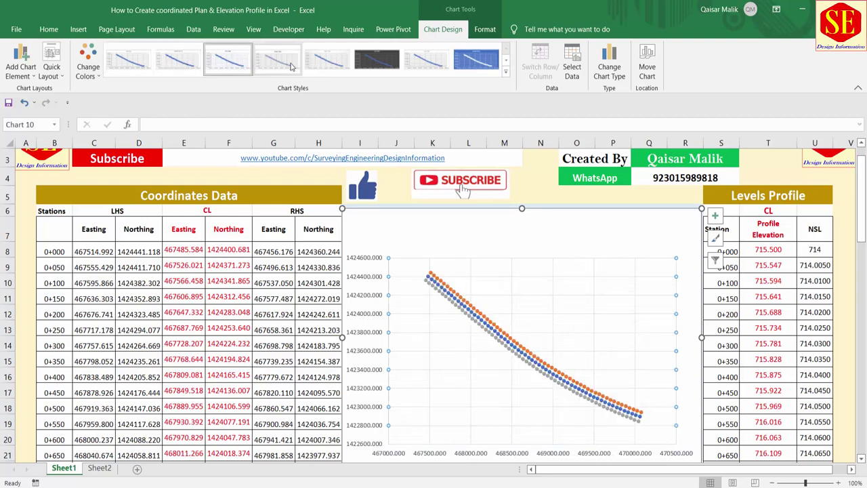
left_click(377, 59)
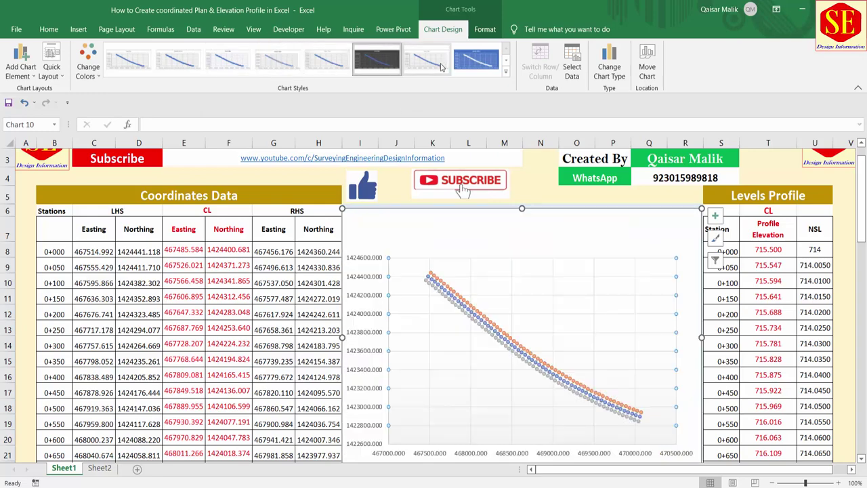
left_click(476, 59)
Step: Browse the full style gallery and return the chart to the plain white Style 1
scroll(533, 359, "up", 1)
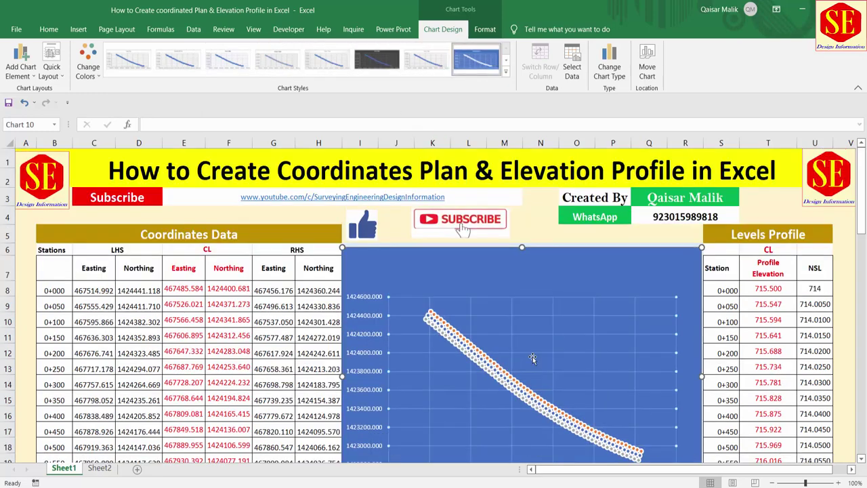
scroll(522, 305, "down", 1)
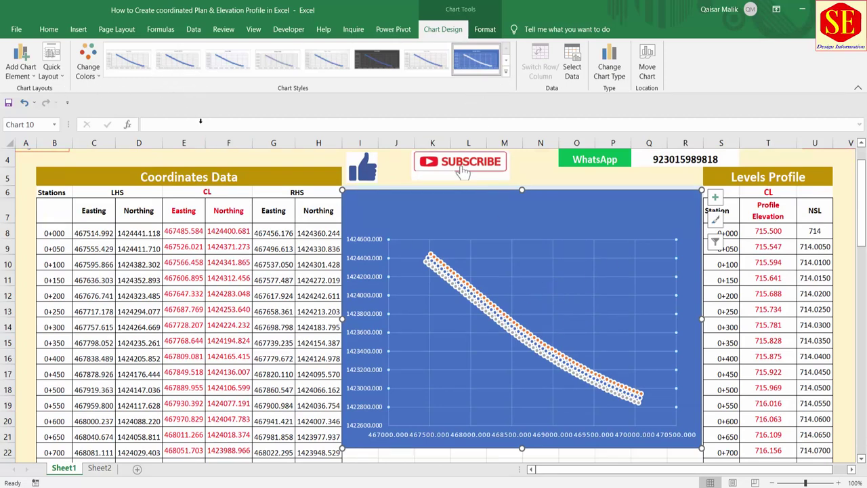
left_click(505, 71)
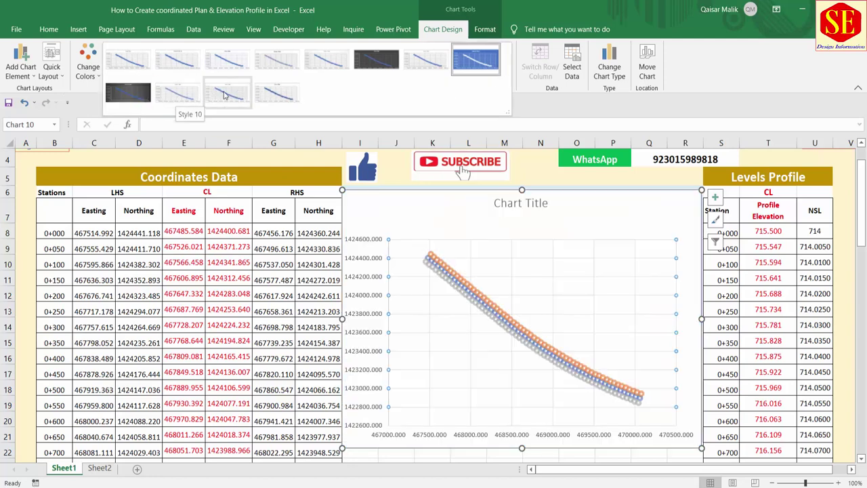
left_click(128, 59)
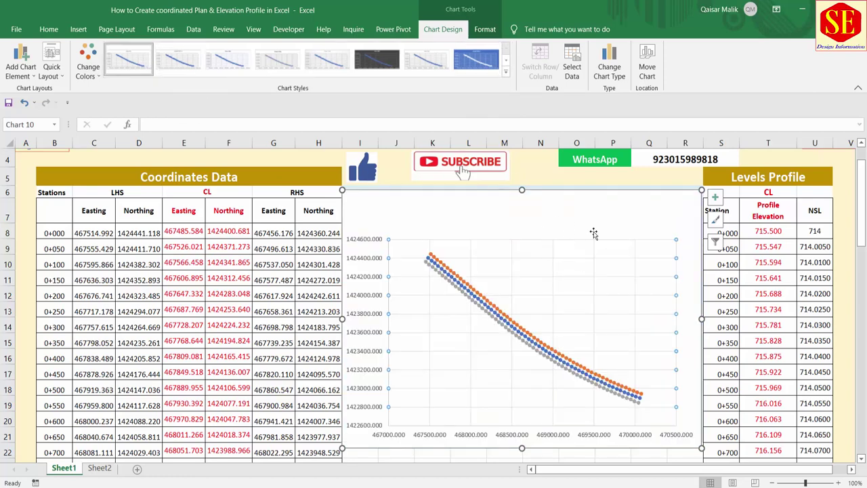
left_click(583, 181)
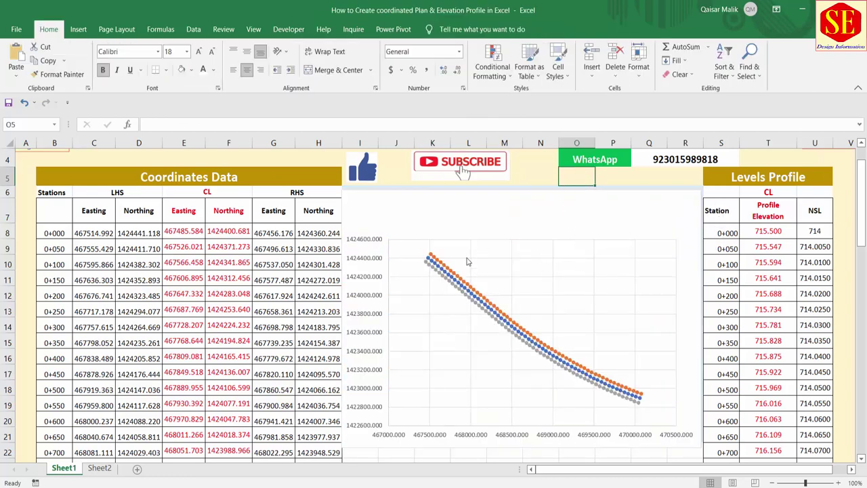
Step: Enlarge the plan chart by dragging its right, left and bottom edges outward
left_click(596, 239)
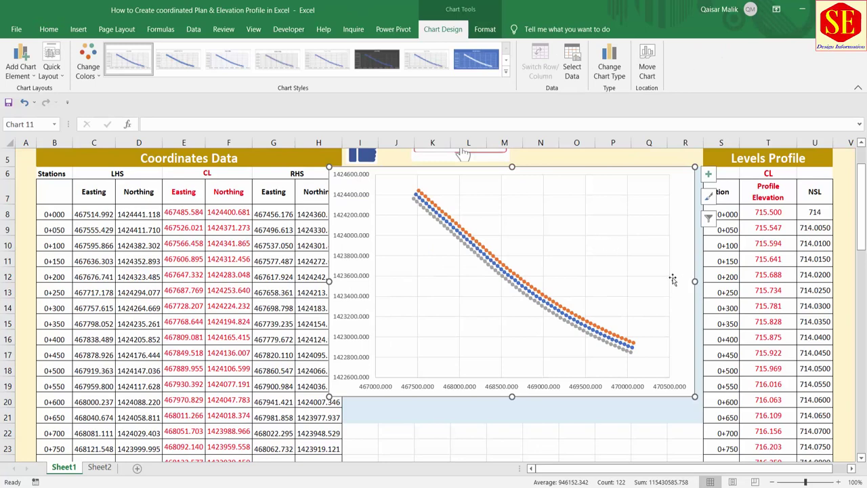
left_click_drag(694, 280, 736, 282)
left_click_drag(242, 292, 242, 298)
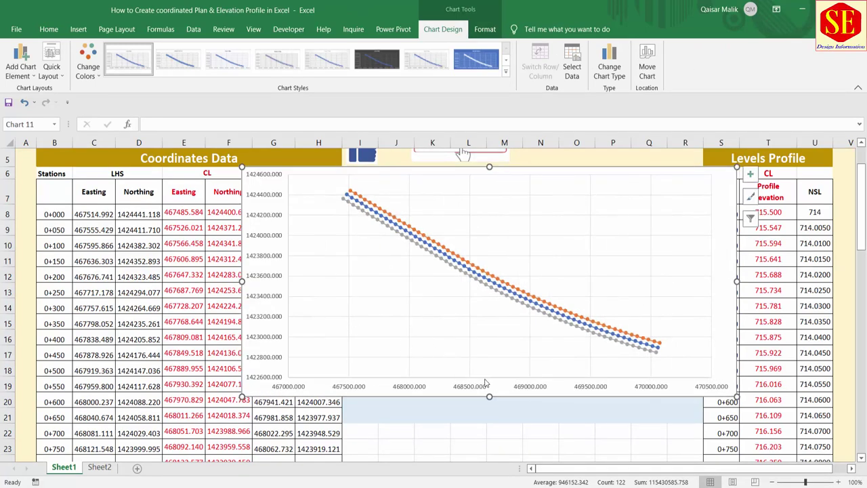
left_click_drag(488, 398, 515, 440)
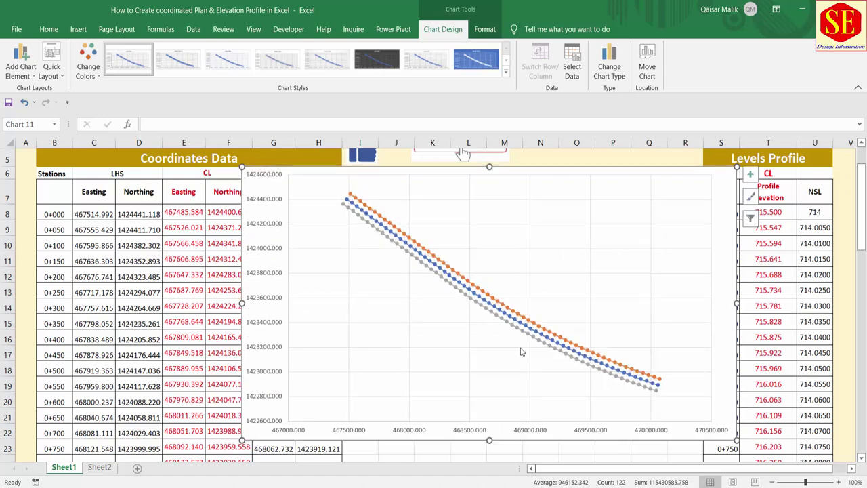
scroll(522, 347, "up", 1)
Step: Give the grey RHS series a yellow fill and yellow outline
left_click(462, 350)
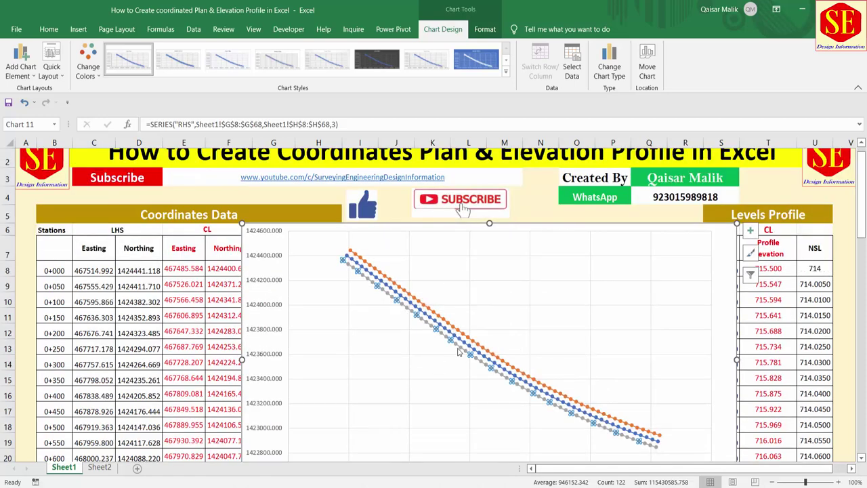
double_click(454, 344)
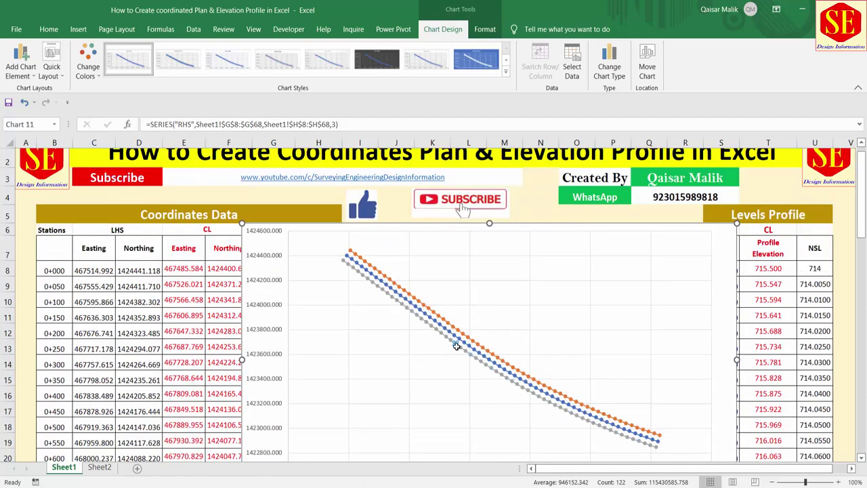
left_click(449, 337)
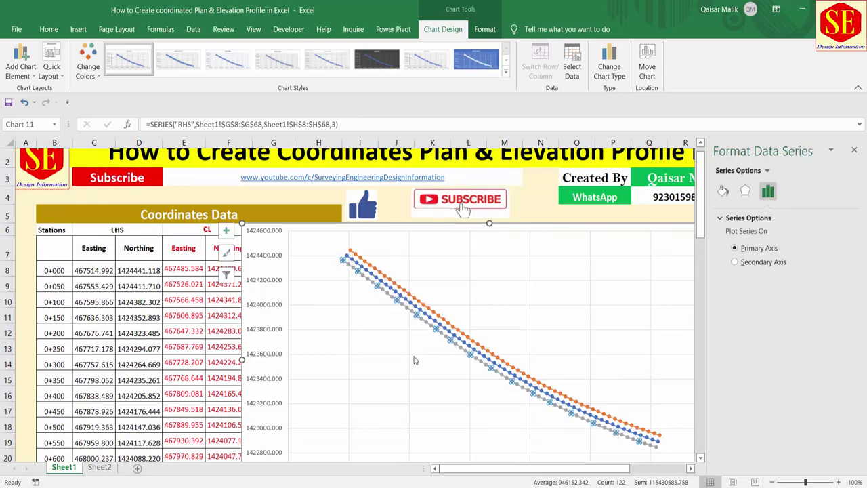
left_click(428, 327)
left_click(423, 320)
left_click(419, 318)
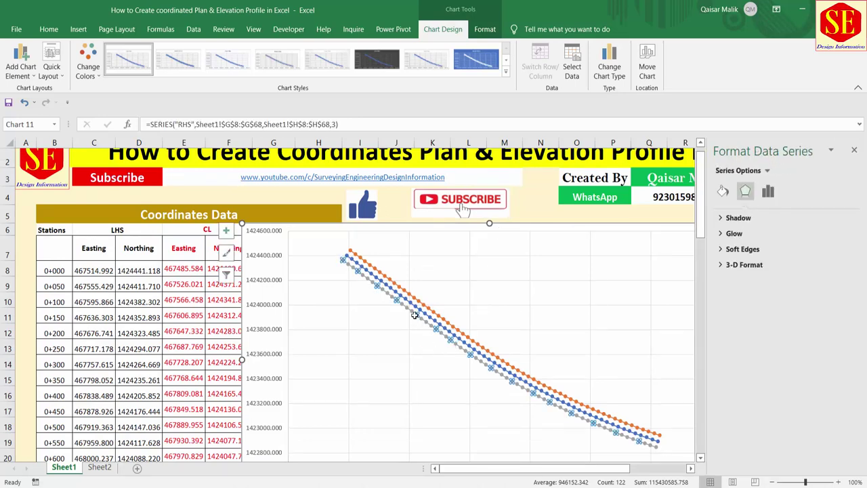
right_click(417, 318)
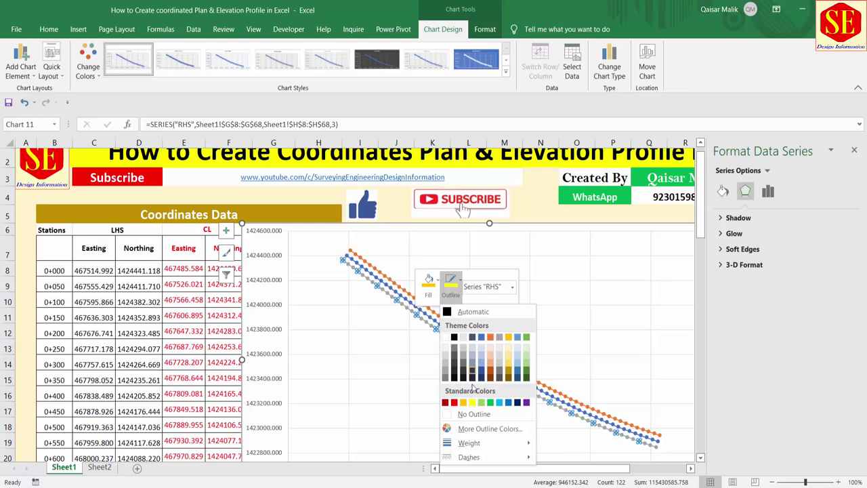
left_click(463, 403)
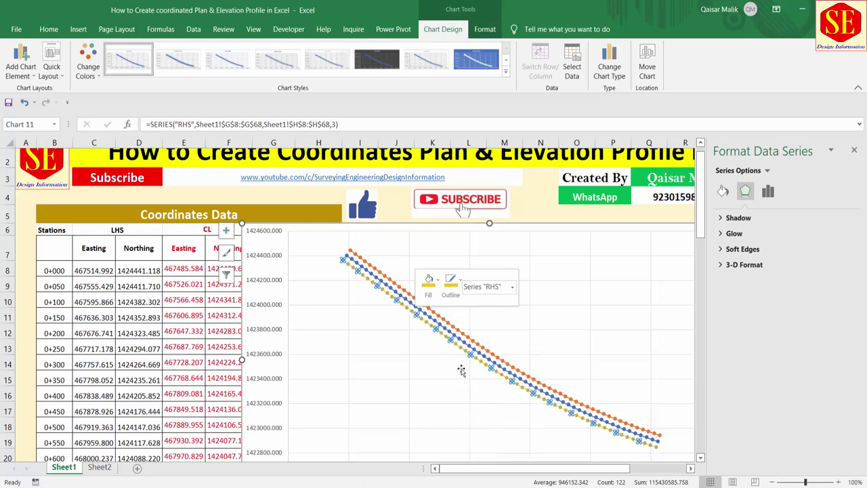
left_click(428, 283)
left_click(440, 402)
Step: Give the orange LHS series a yellow fill and yellow outline
left_click(567, 360)
left_click(521, 376)
right_click(525, 378)
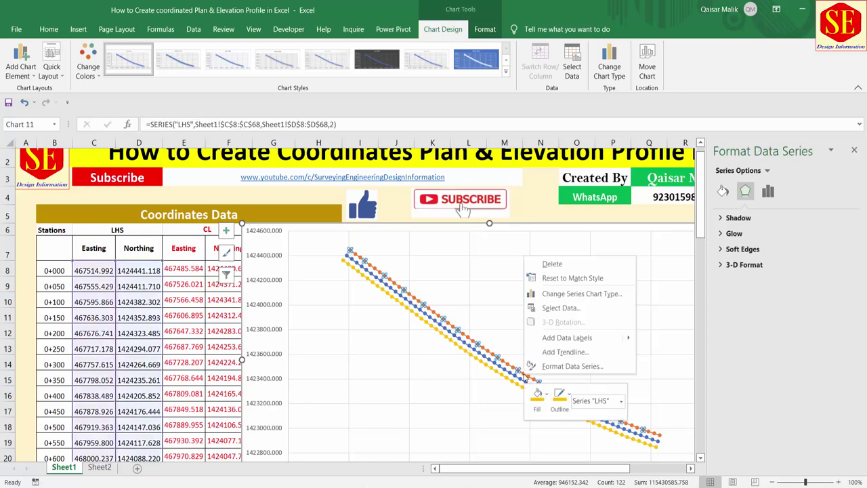
left_click(472, 338)
right_click(468, 337)
left_click(481, 306)
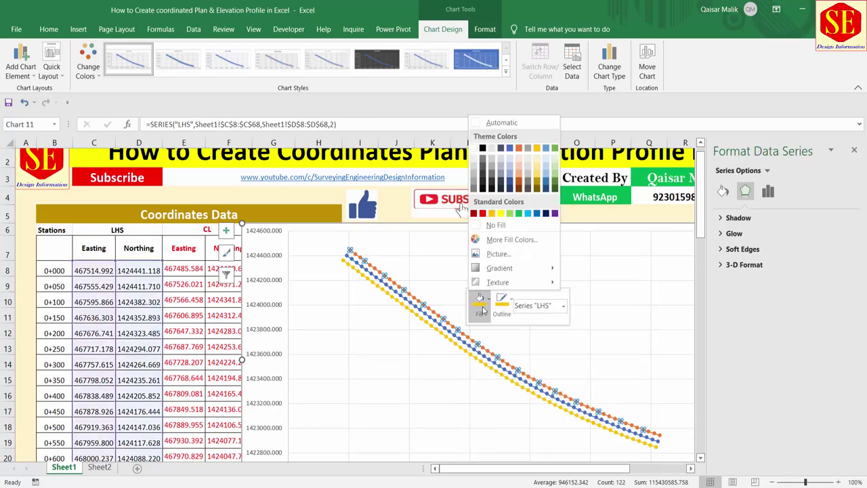
left_click(500, 214)
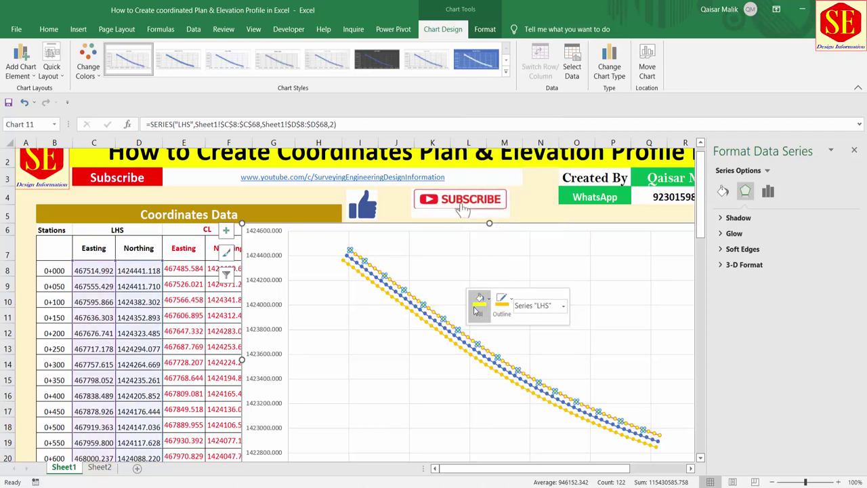
left_click(501, 300)
left_click(529, 419)
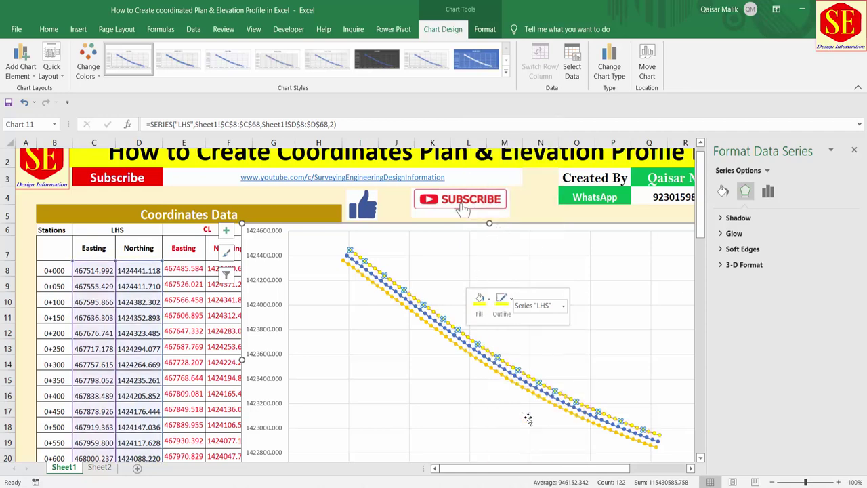
left_click(334, 320)
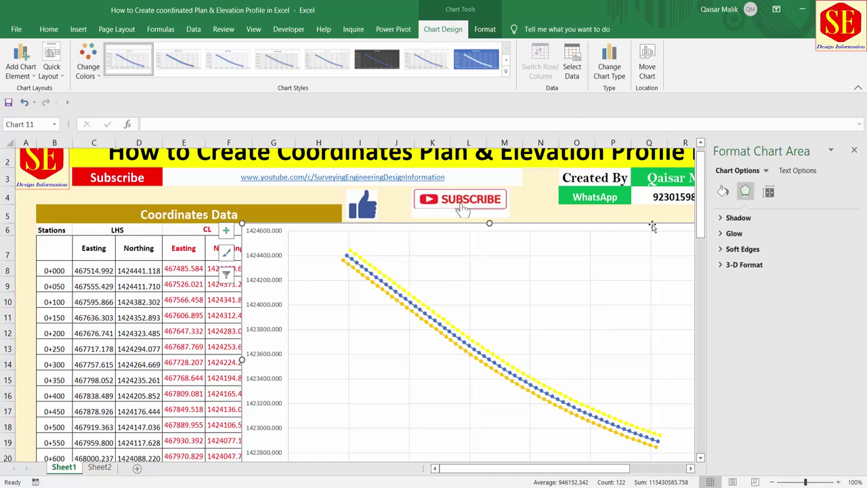
Step: Close the formatting pane and narrow the chart to uncover the Levels Profile columns
left_click(854, 150)
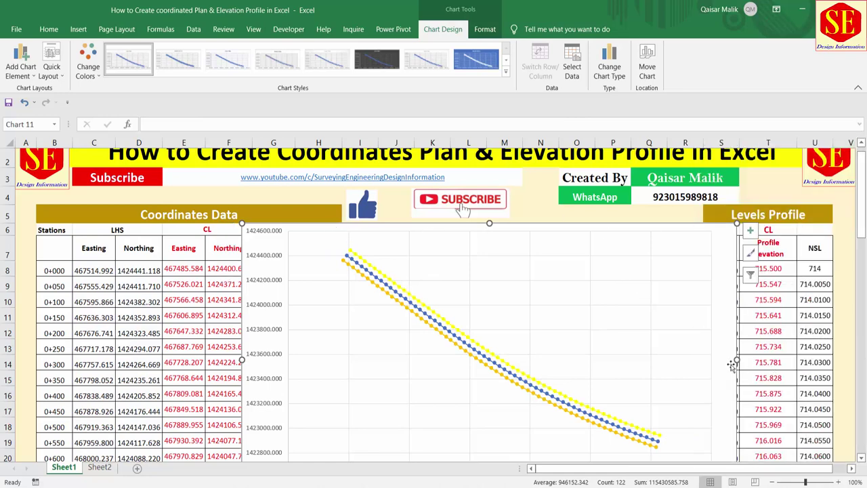
left_click_drag(736, 360, 661, 359)
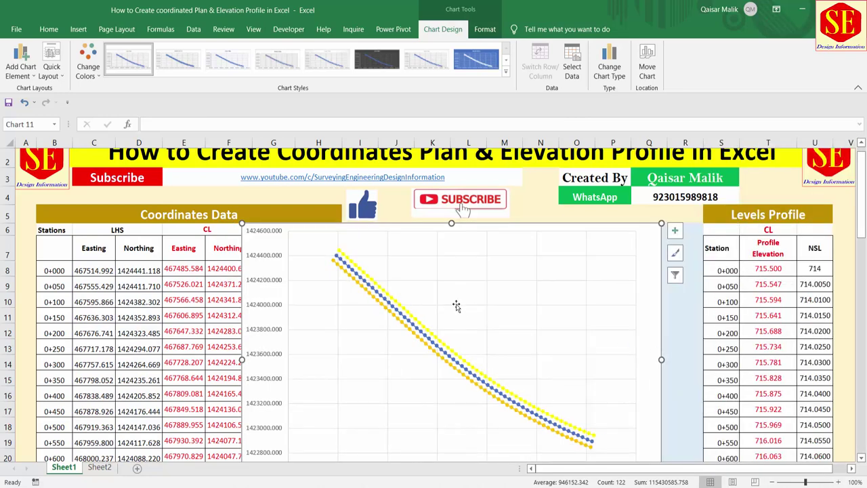
left_click(675, 231)
left_click(708, 234)
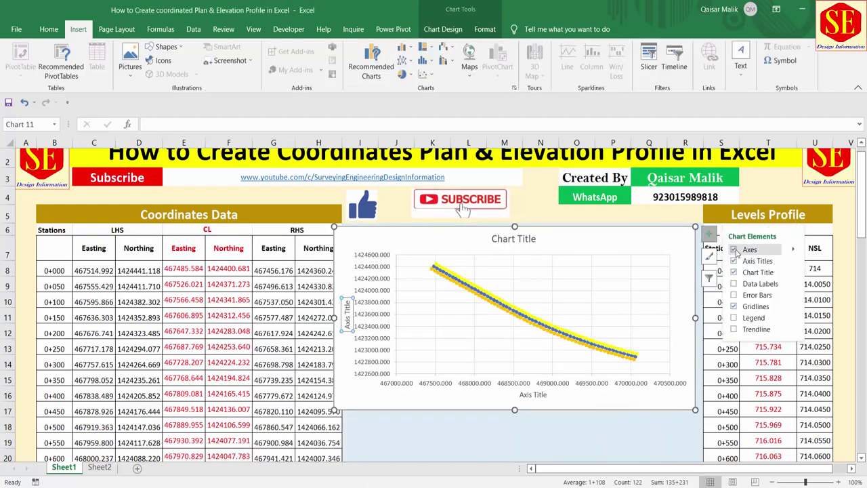
Step: Uncheck Axes, Axis Titles and Chart Title, then check Data Labels in Chart Elements
left_click(734, 250)
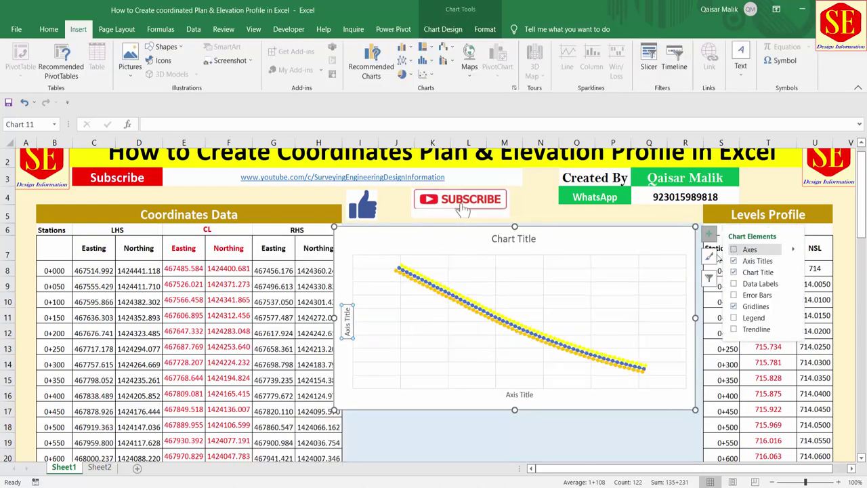
left_click(734, 250)
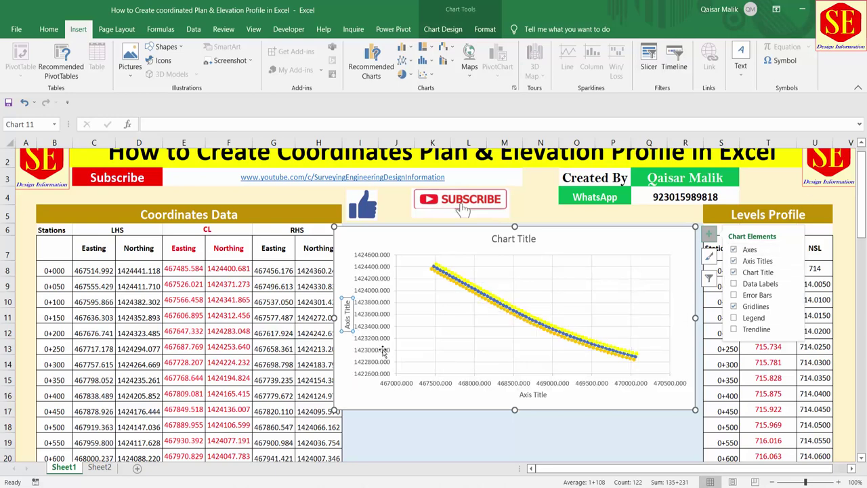
left_click(733, 250)
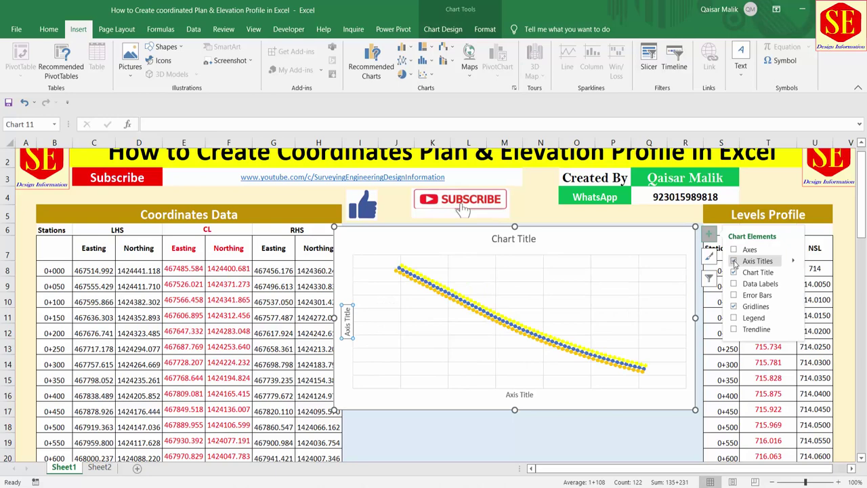
left_click(735, 262)
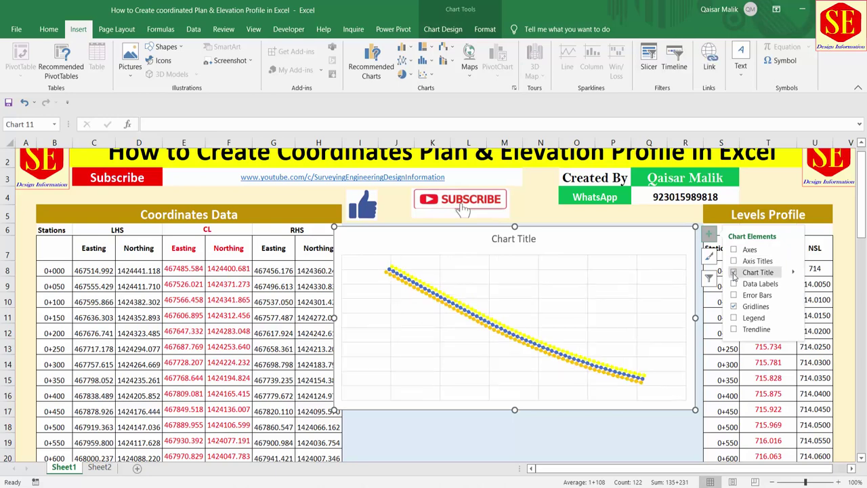
left_click(733, 272)
left_click(734, 284)
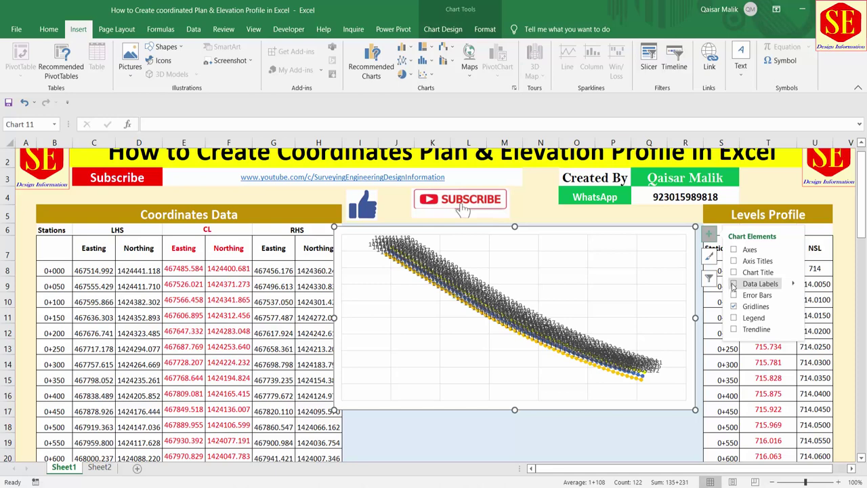
Step: Drag the 1423801.488 and 1424124.978 data labels off the alignment lines
left_click(734, 284)
left_click(734, 283)
left_click(453, 269)
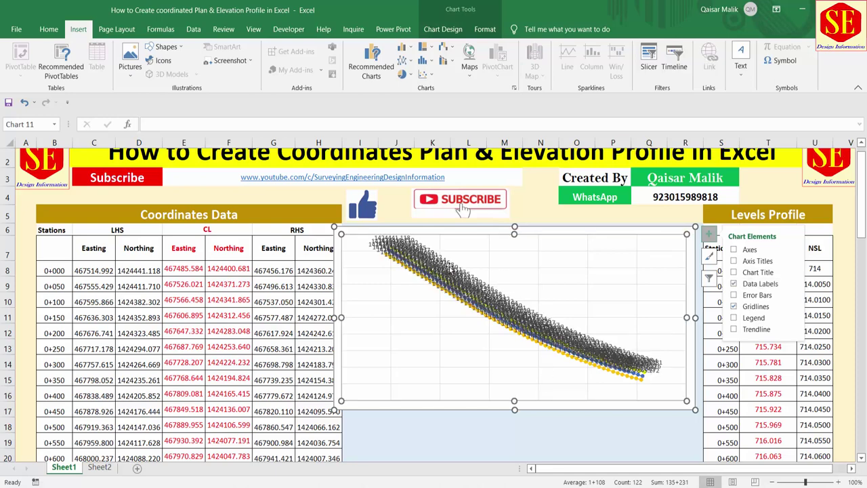
left_click(452, 271)
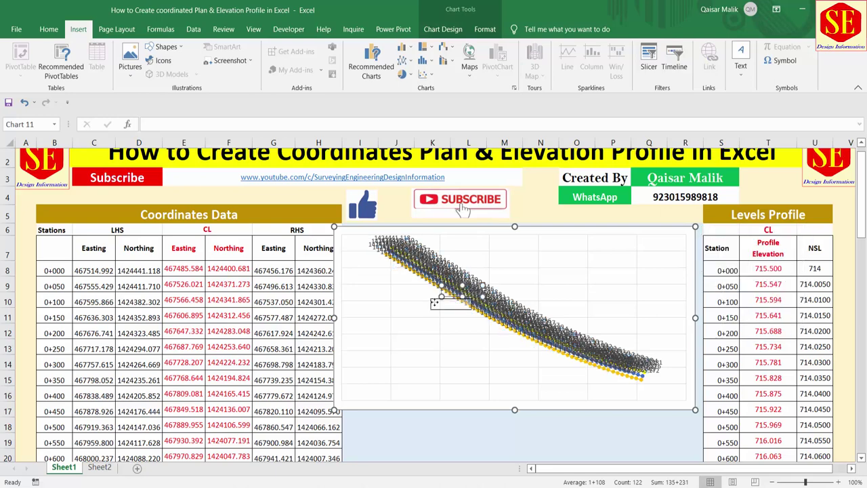
left_click_drag(452, 297, 434, 324)
left_click(430, 284)
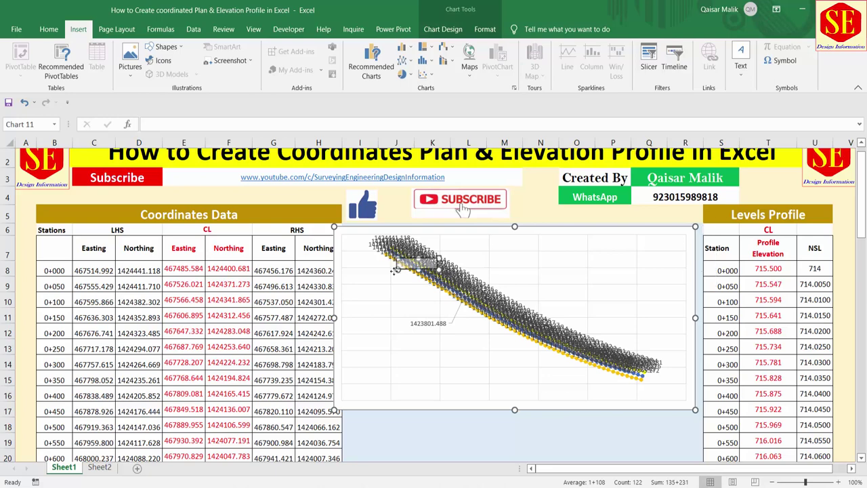
left_click_drag(405, 258, 410, 292)
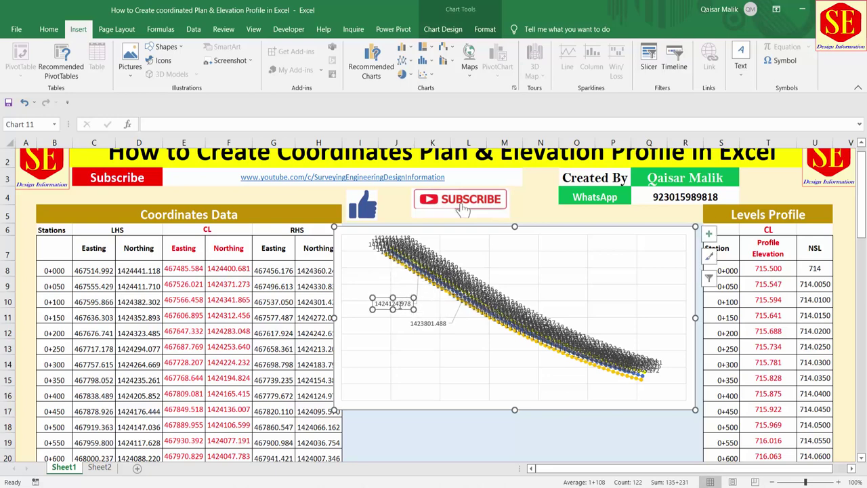
Step: Make the 1424124.978 label show X and Y on separate lines; move the 1423948.529 label
left_click(391, 303)
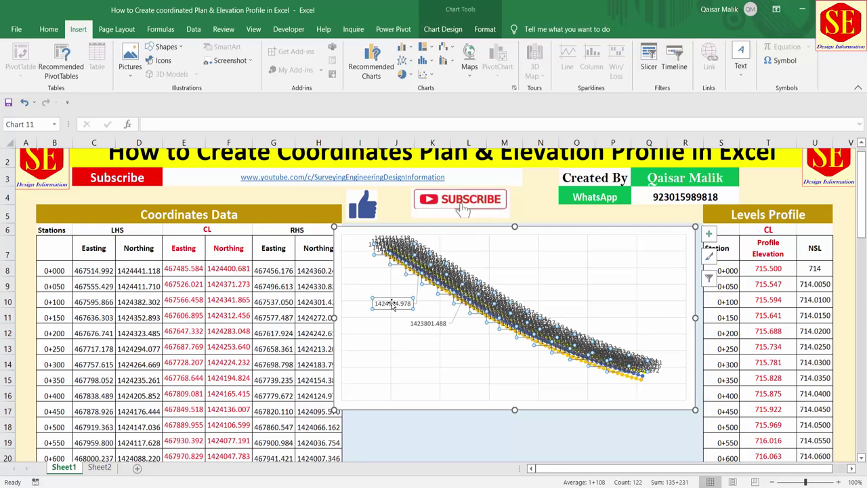
double_click(392, 302)
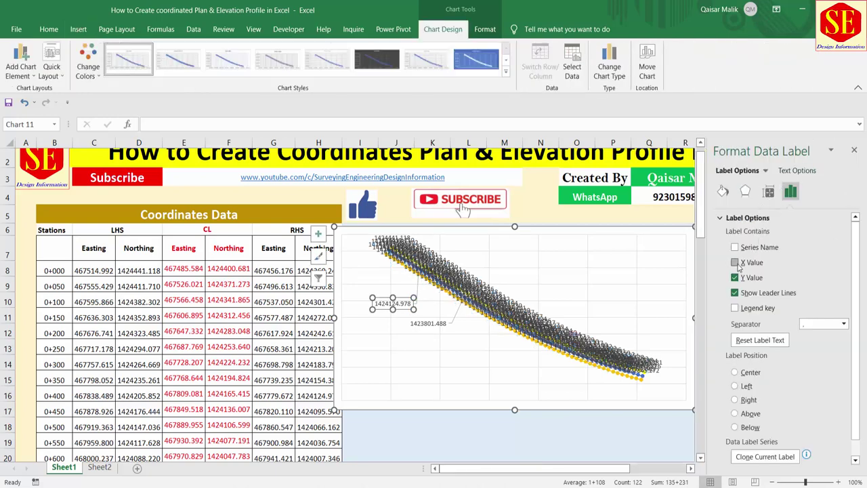
left_click(735, 262)
left_click(843, 325)
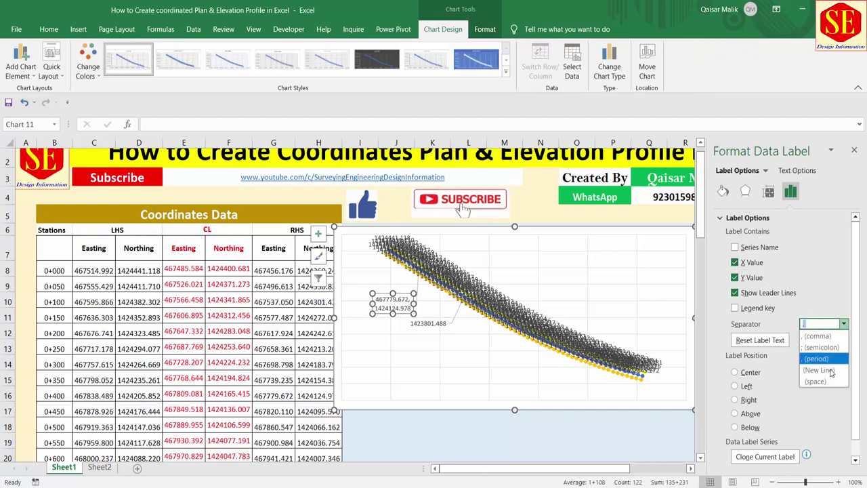
left_click(808, 377)
left_click(388, 290)
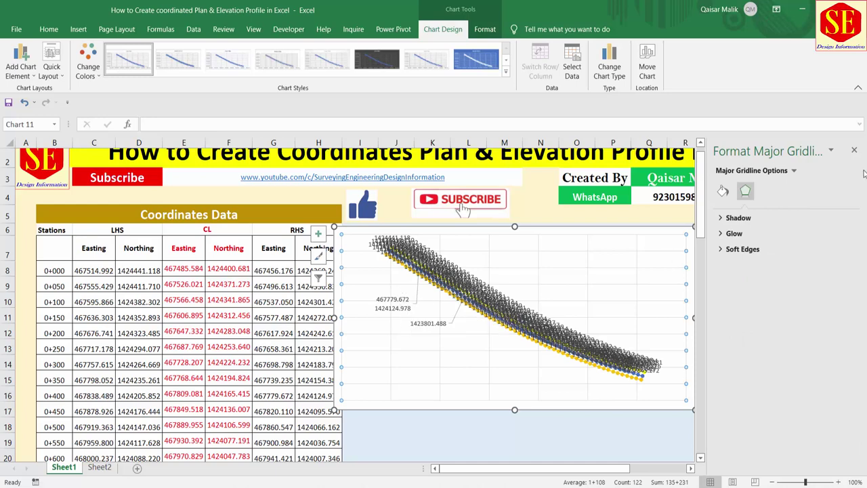
left_click(853, 149)
left_click(452, 295)
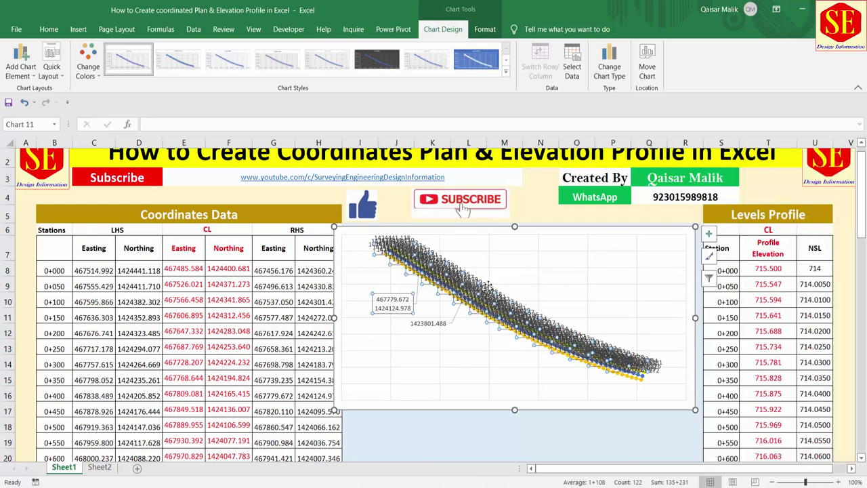
left_click_drag(441, 279, 389, 350)
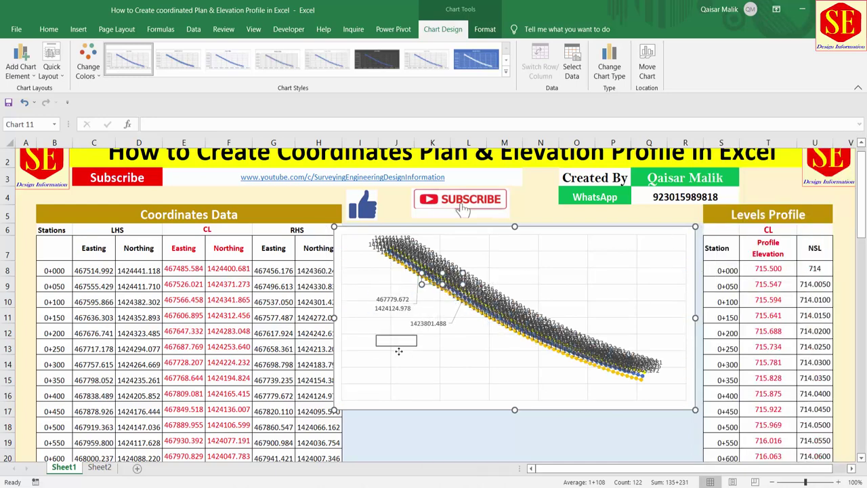
Step: Strip every data label from the plan chart and show a legend listing CL, LHS and RHS
left_click(708, 234)
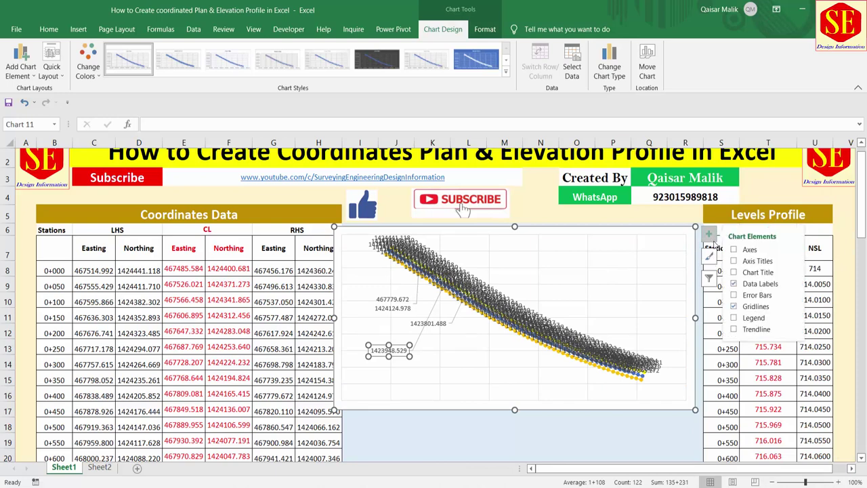
left_click(734, 284)
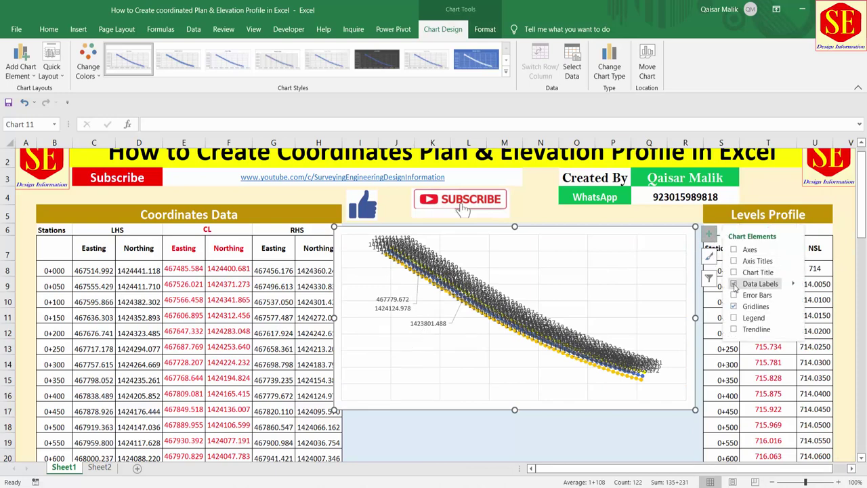
left_click(733, 284)
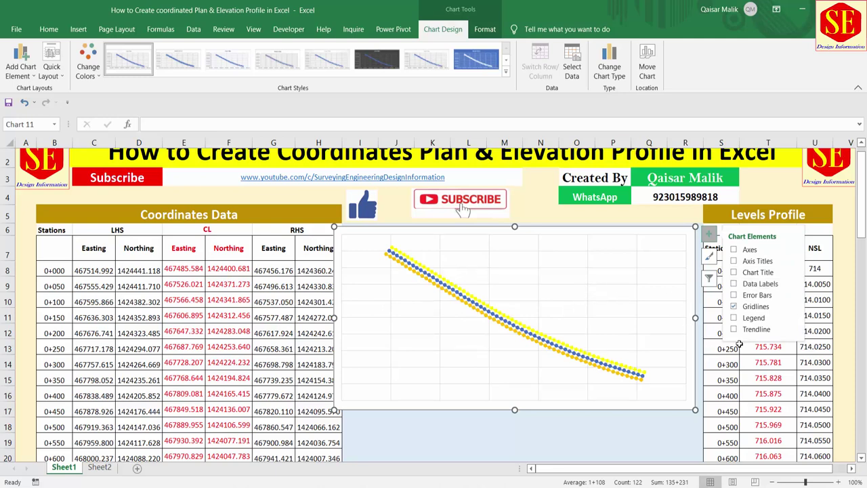
left_click(734, 318)
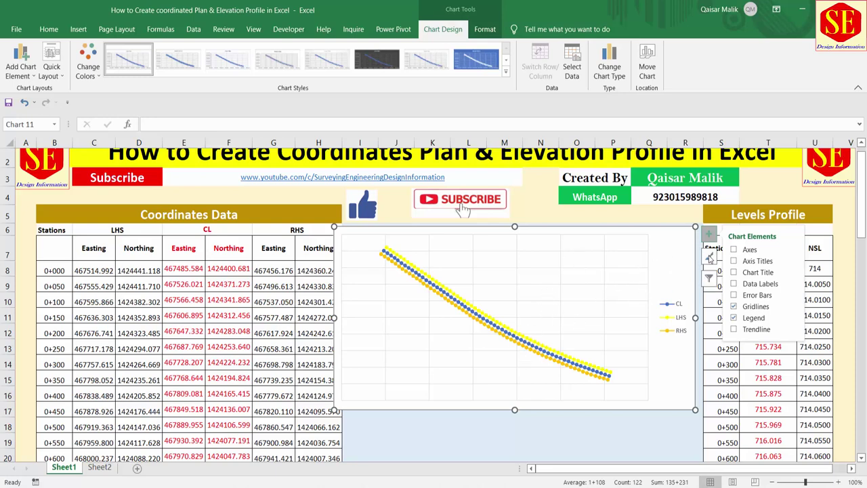
key("Escape")
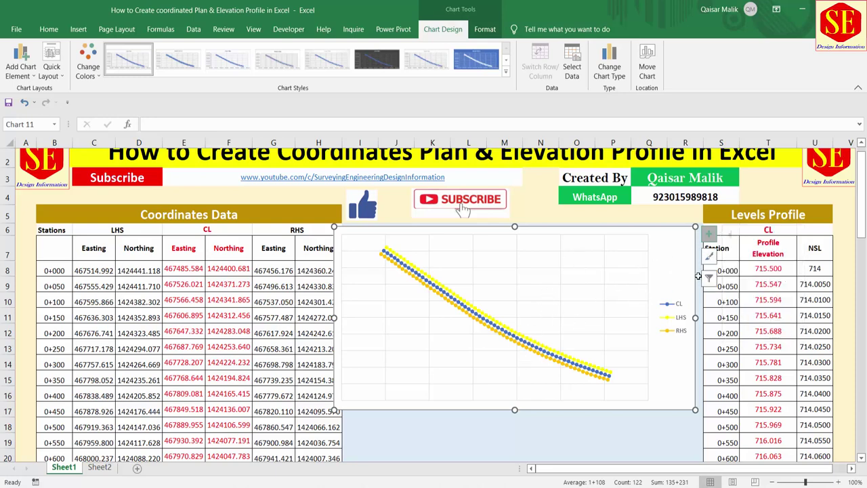
key("Escape")
scroll(434, 380, "down", 1)
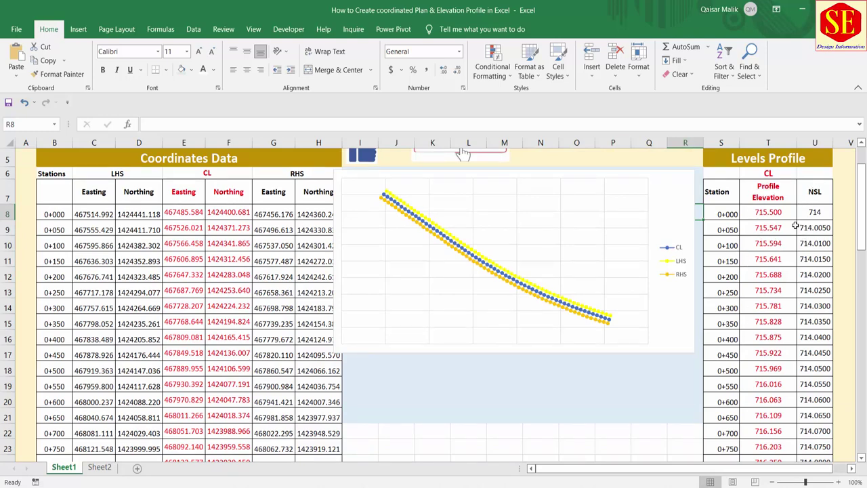
Step: Select the Profile Elevation and NSL values in T8:U68 and bring up the line chart types
left_click(765, 215)
mouse_move(770, 214)
left_mouse_down()
mouse_move(812, 216)
mouse_move(806, 468)
mouse_move(840, 452)
left_mouse_up()
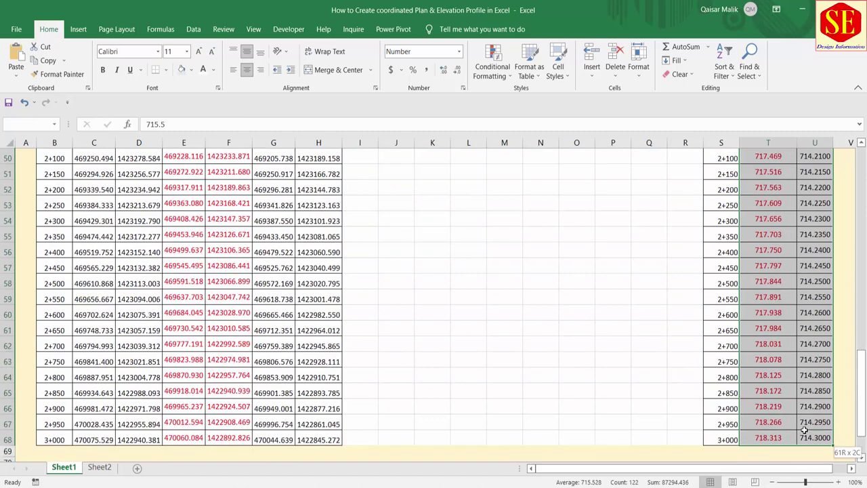
left_click(79, 31)
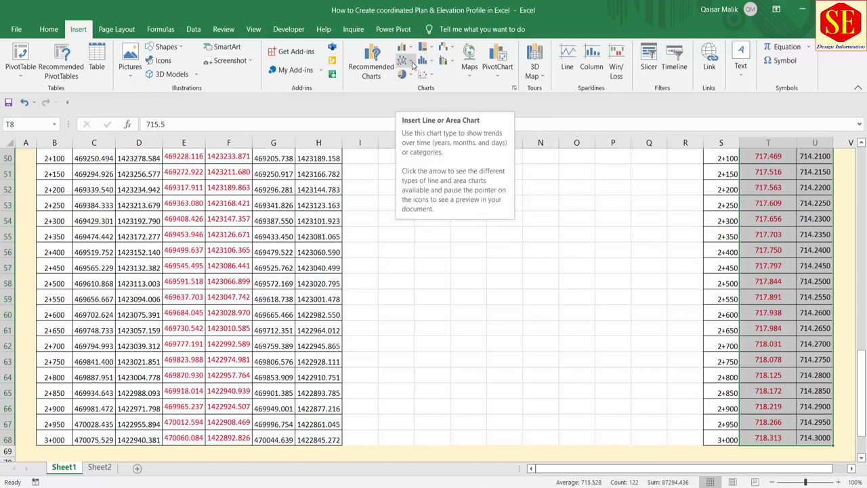
left_click(412, 65)
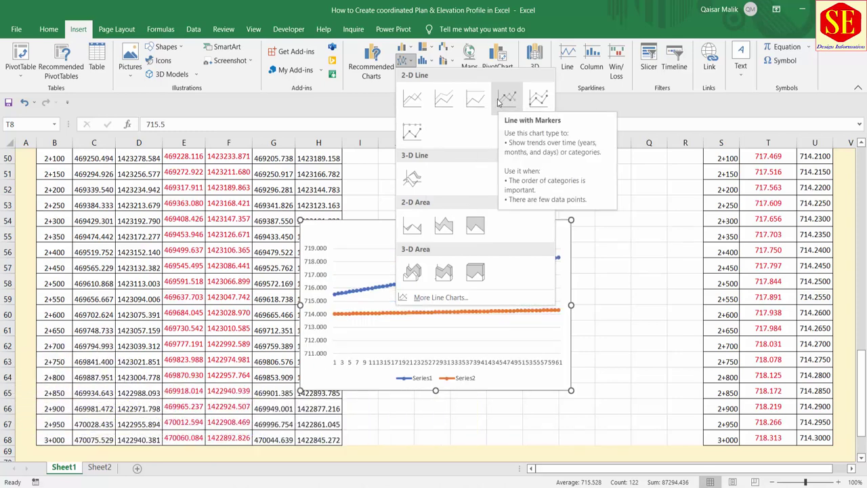
Step: Insert a line-with-markers chart and move it up directly below the plan chart
left_click(505, 99)
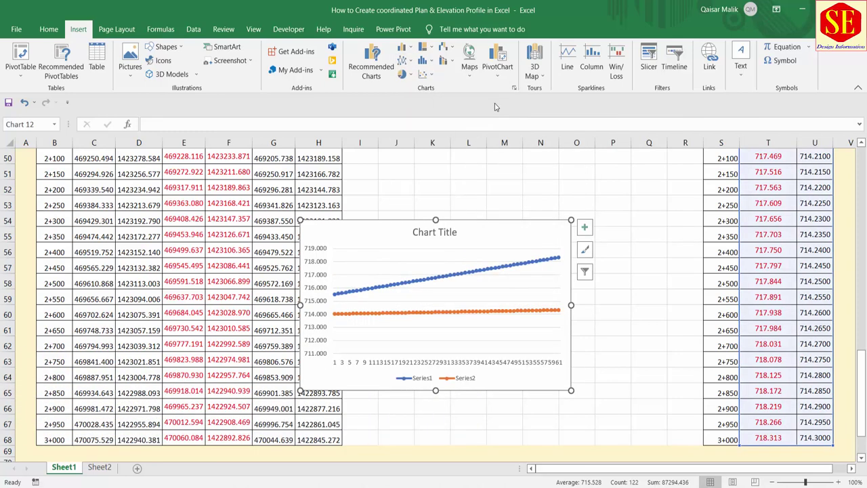
scroll(478, 240, "up", 1)
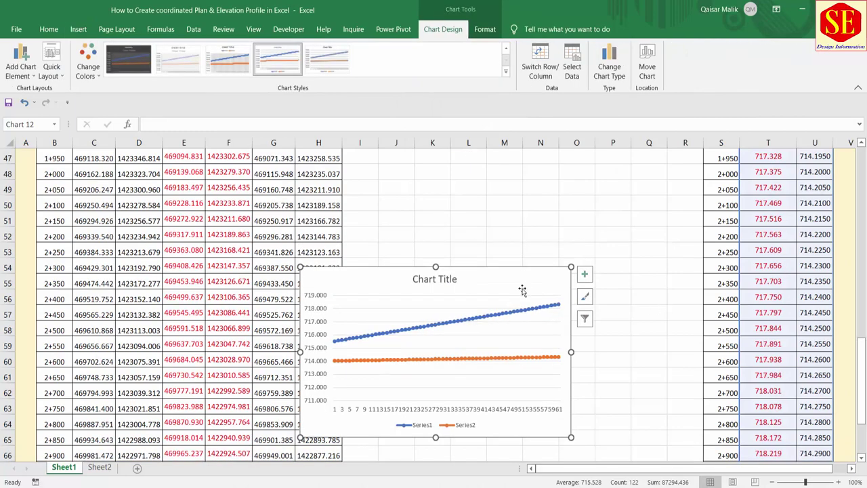
mouse_move(492, 357)
left_mouse_down()
mouse_move(586, 259)
mouse_move(587, 219)
left_mouse_up()
scroll(586, 271, "up", 1)
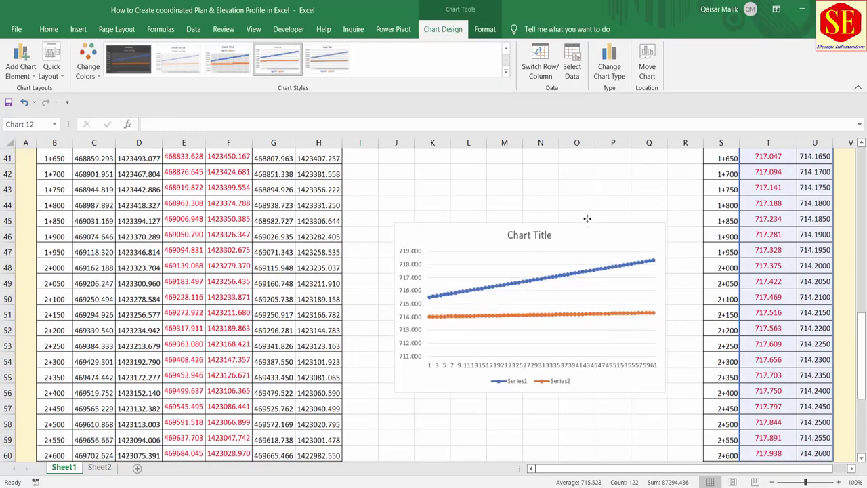
scroll(548, 277, "up", 4)
left_click_drag(556, 293, 555, 157)
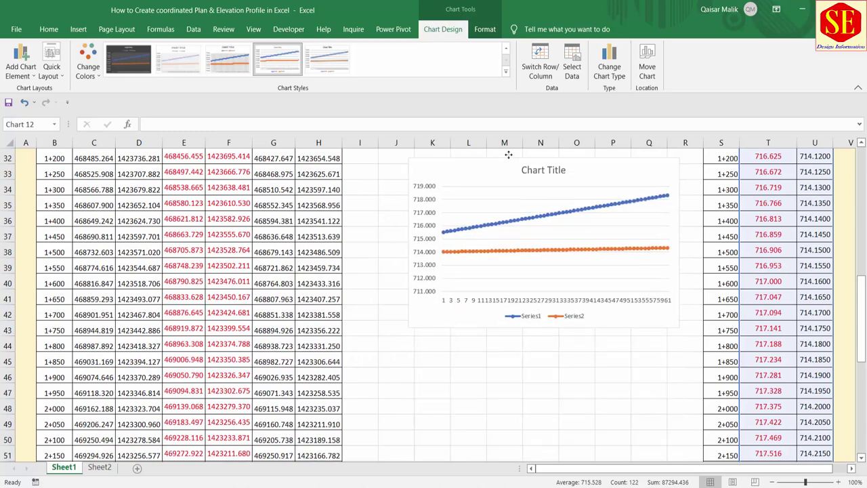
scroll(572, 337, "up", 6)
left_click_drag(483, 453, 413, 214)
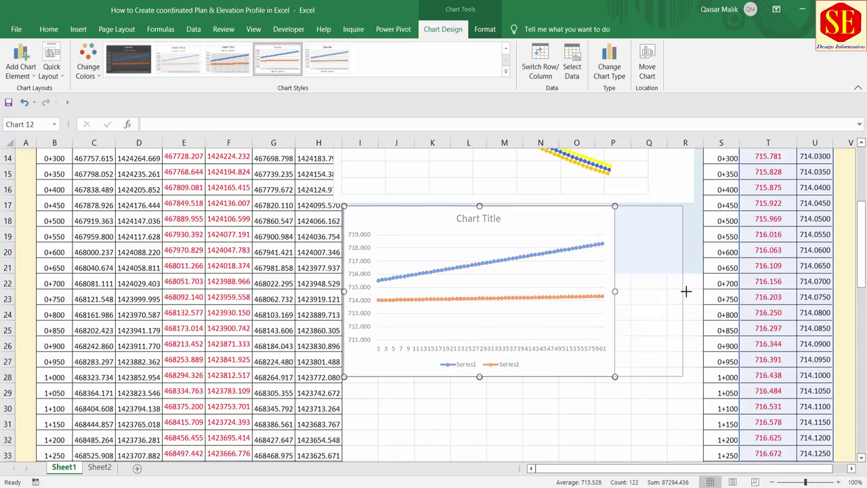
Step: Widen the elevation chart to the right so it lines up with the plan chart
left_click_drag(614, 290, 701, 290)
scroll(559, 201, "up", 1)
scroll(540, 210, "up", 1)
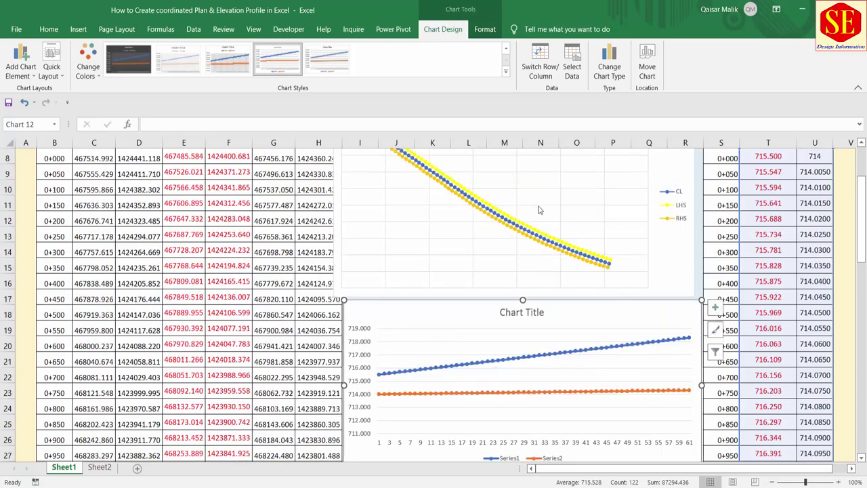
scroll(566, 325, "down", 1)
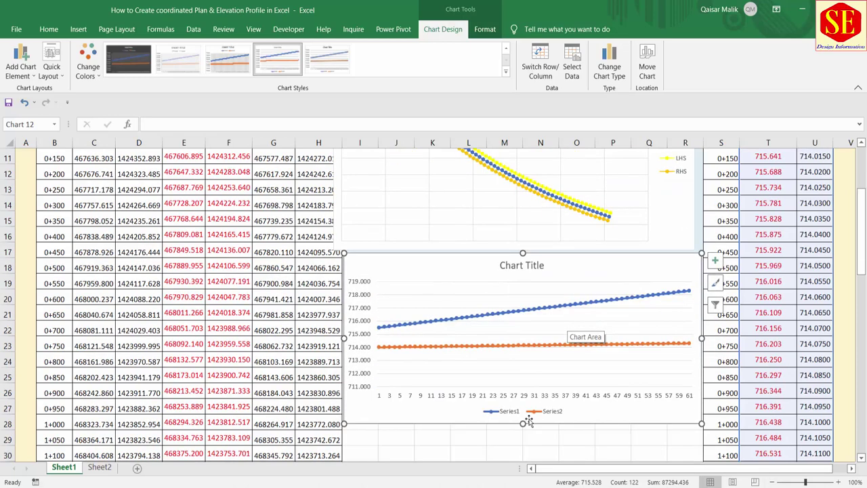
left_click(715, 261)
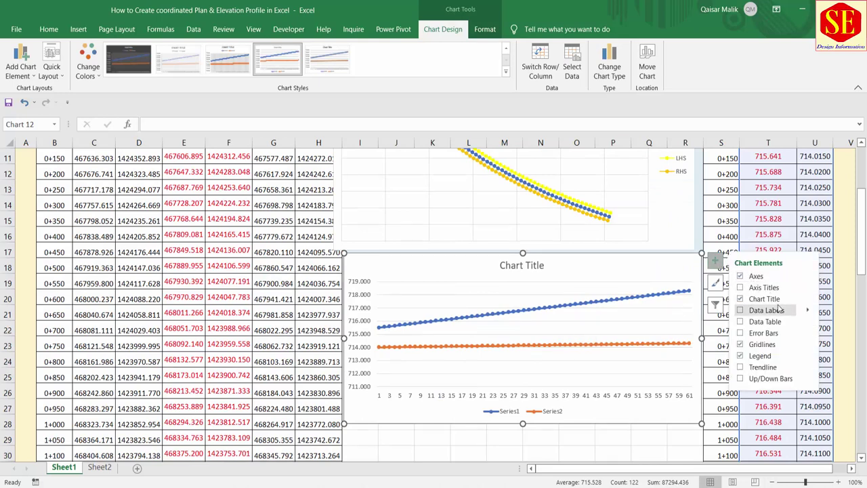
left_click(740, 311)
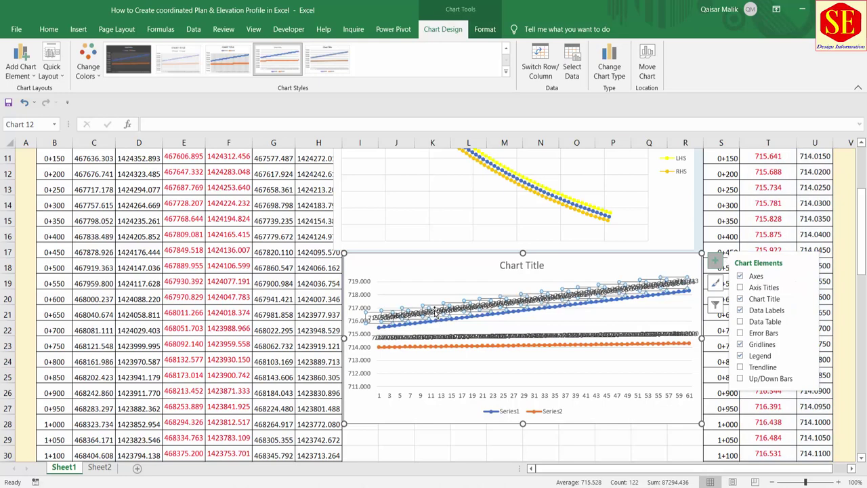
left_click(436, 317)
left_click_drag(439, 312, 451, 285)
left_click(477, 326)
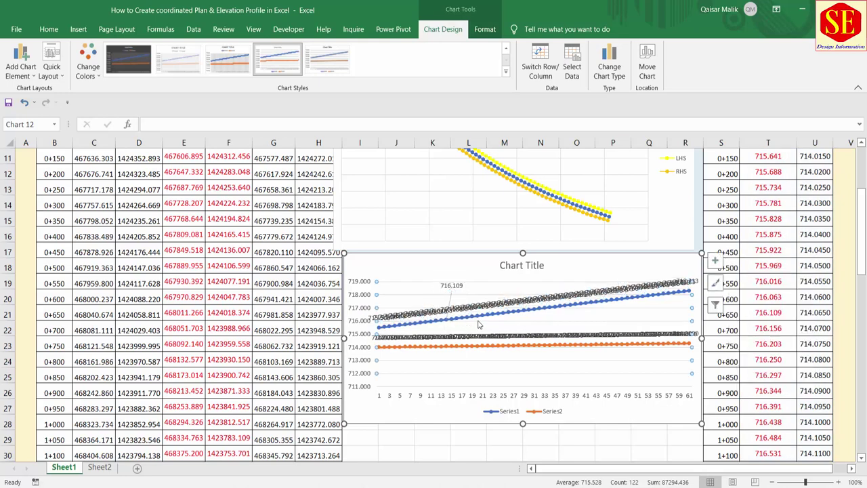
left_click(468, 332)
left_click_drag(467, 338, 478, 359)
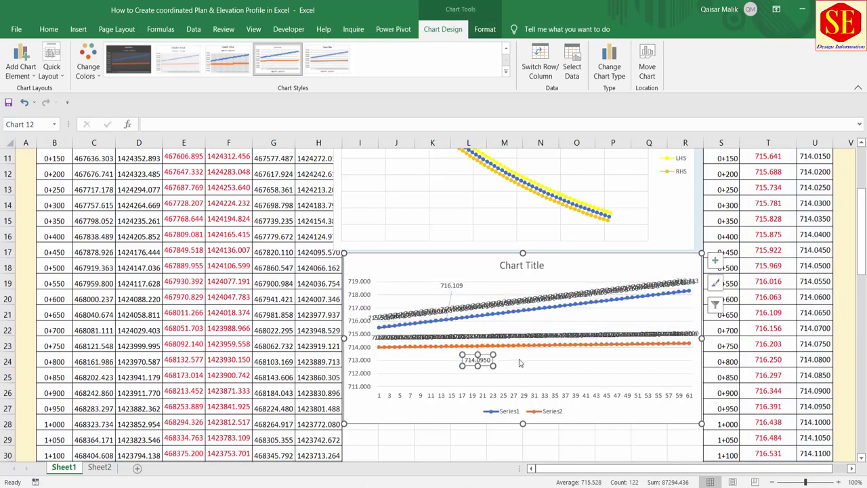
left_click(435, 357)
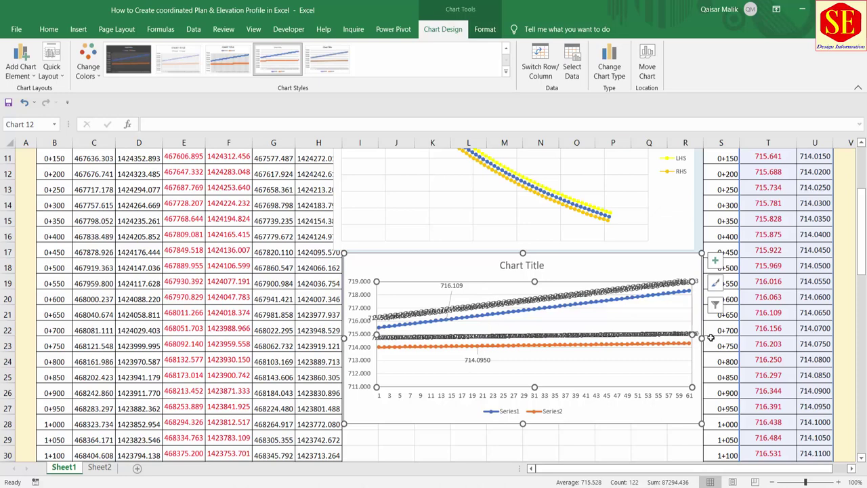
left_click(714, 260)
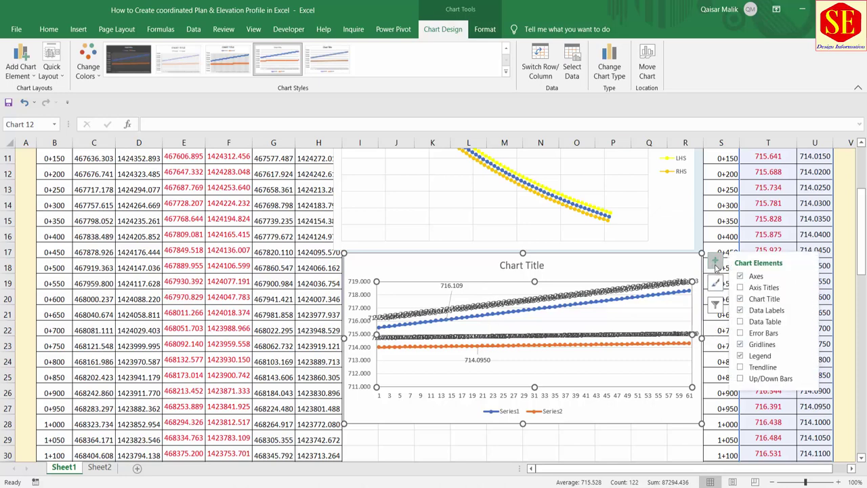
left_click(739, 310)
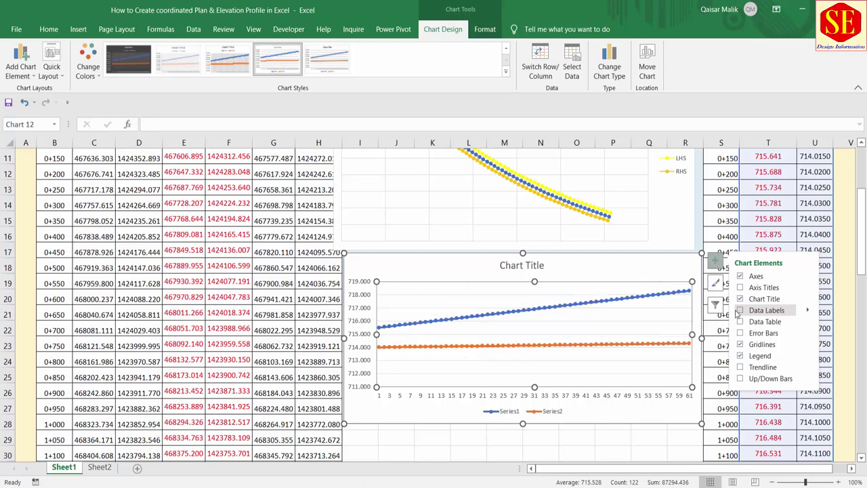
left_click(432, 450)
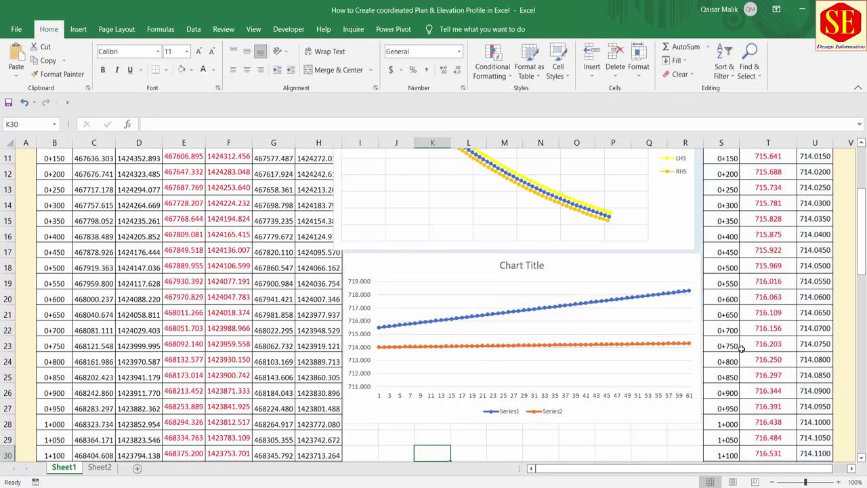
left_click(769, 312)
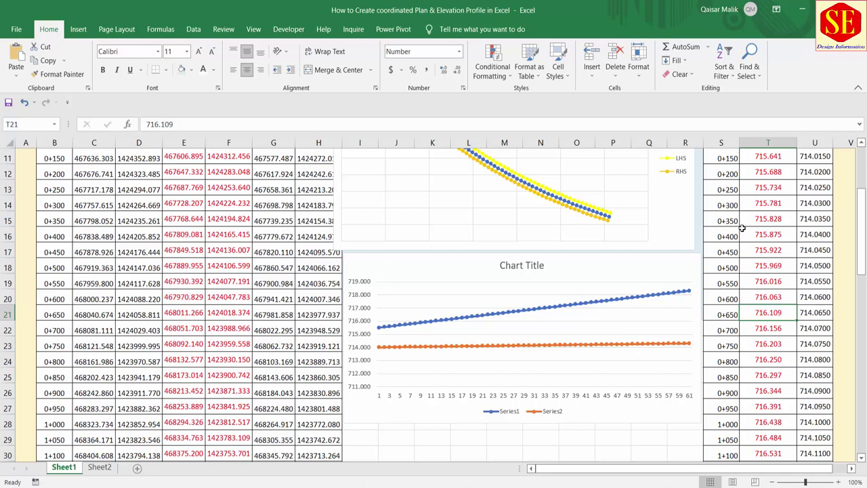
type("0")
key("Return")
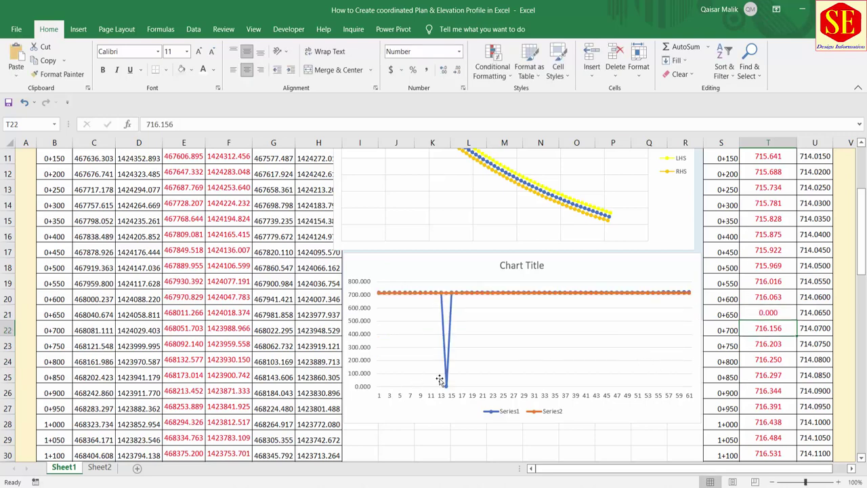
left_click(788, 313)
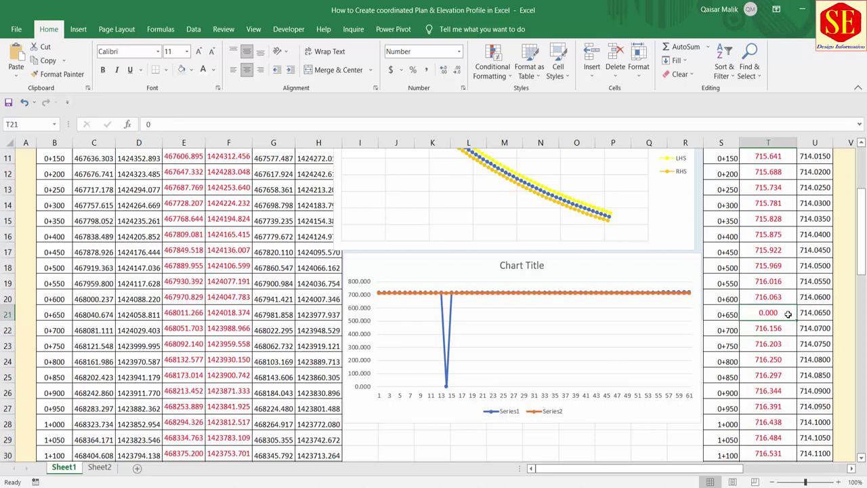
key("ctrl+z")
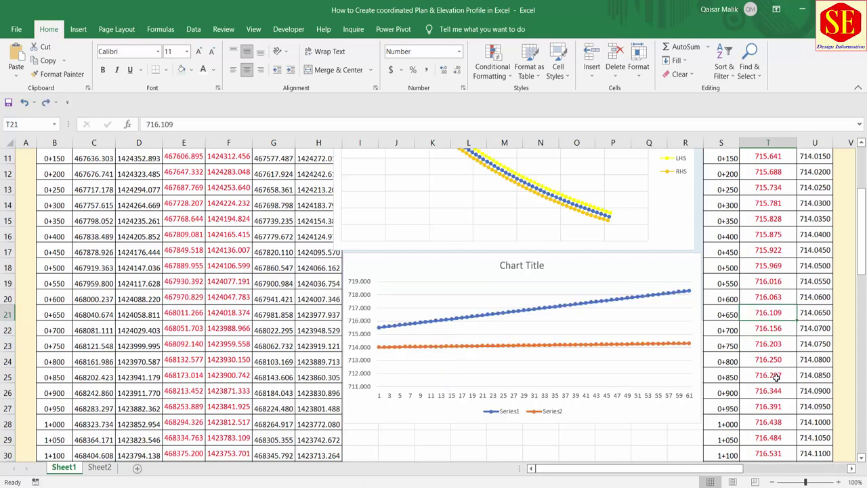
left_click(778, 360)
type("720")
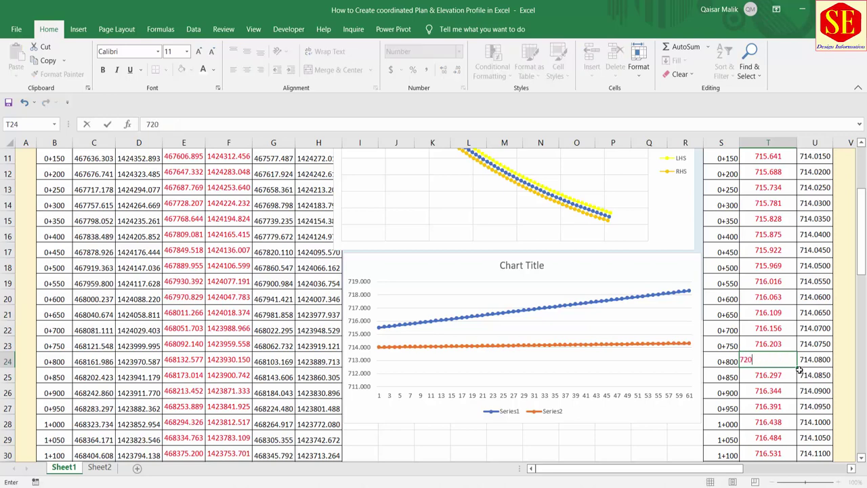
key("Return")
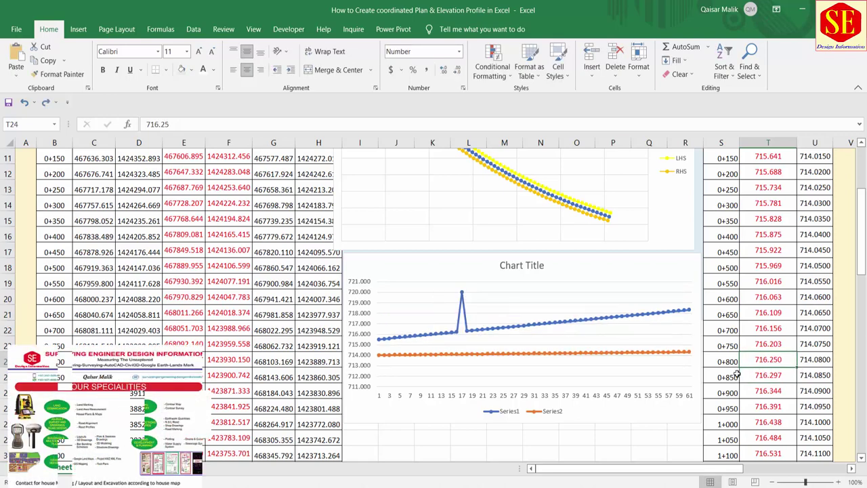
key("ctrl+z")
scroll(344, 290, "up", 2)
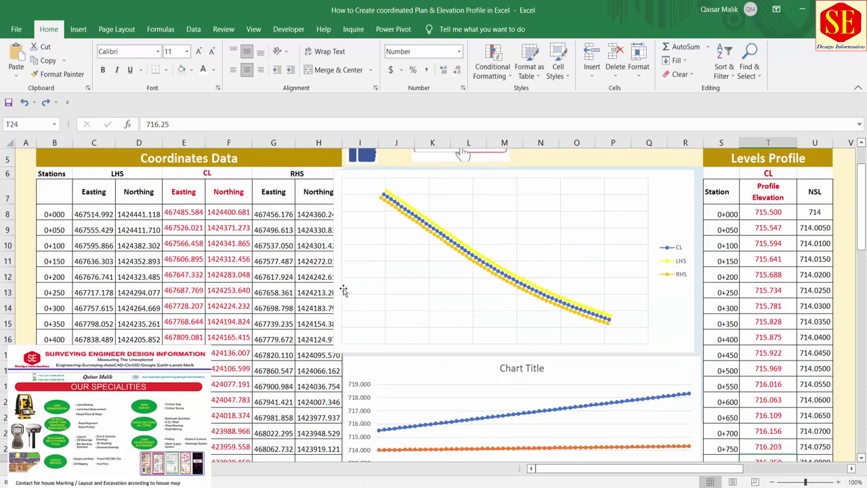
left_click(168, 259)
type("0")
key("Return")
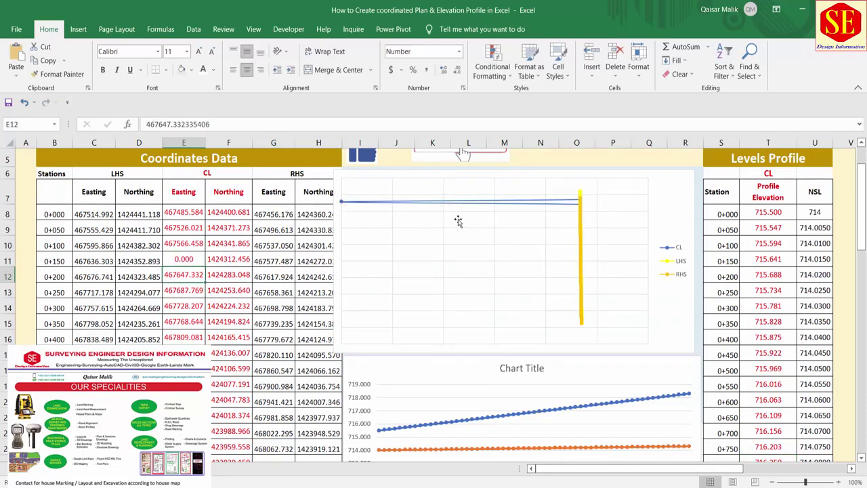
key("ctrl+z")
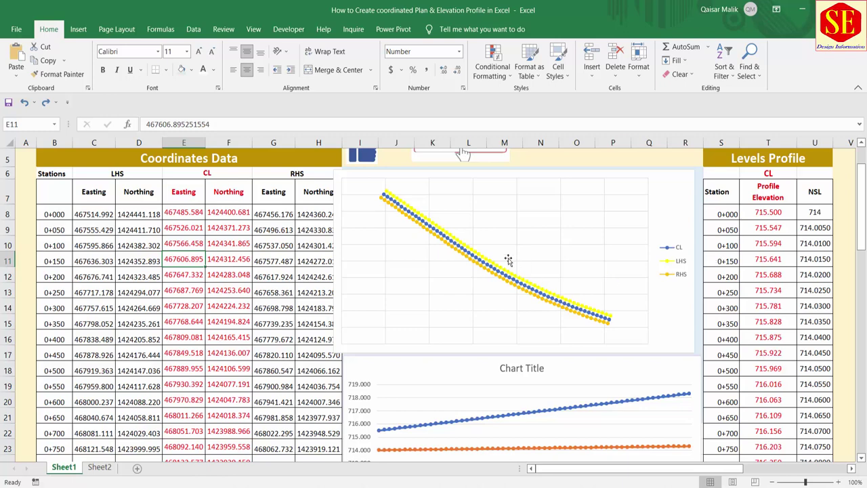
Step: Nudge the plan chart slightly and widen it leftward across columns A–R
left_click(345, 181)
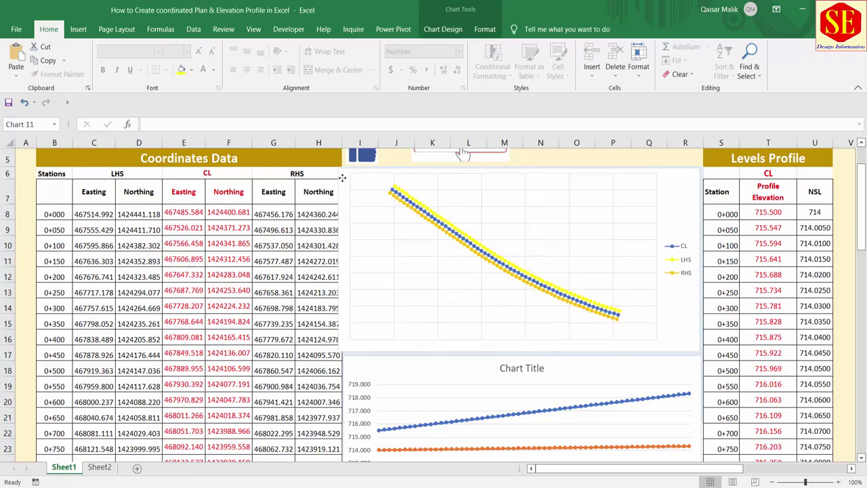
left_click_drag(338, 177, 343, 176)
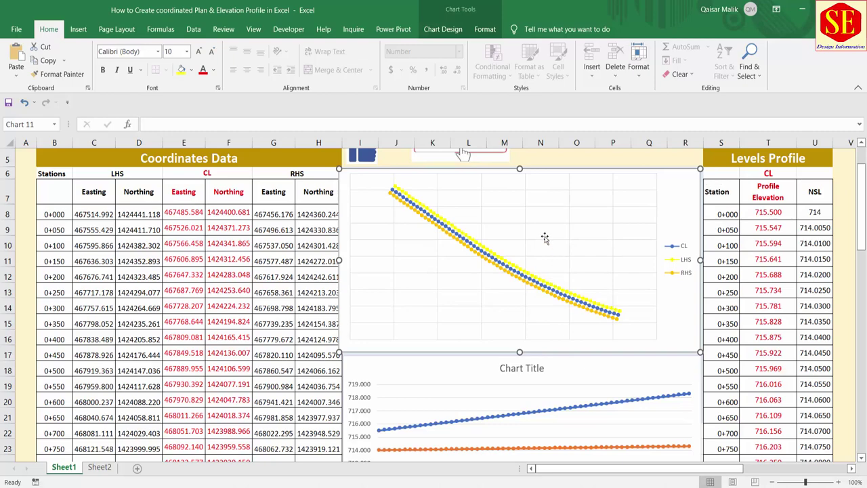
scroll(475, 257, "down", 3)
scroll(406, 264, "up", 3)
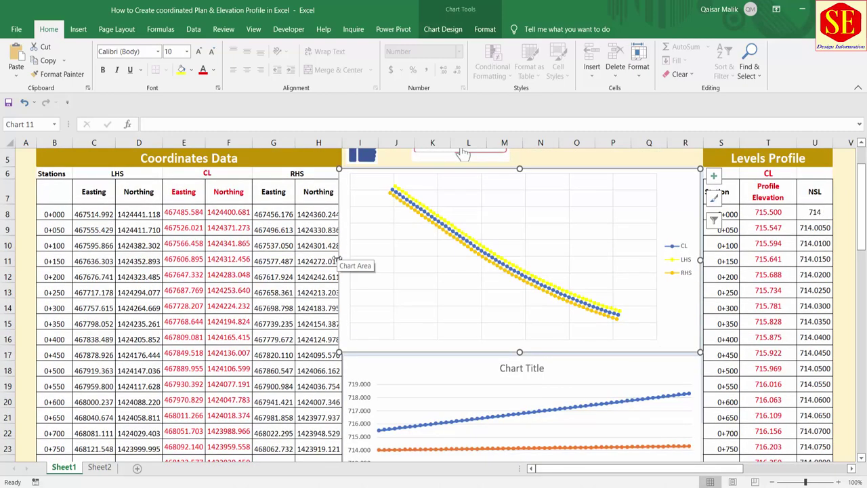
left_click_drag(338, 256, 24, 278)
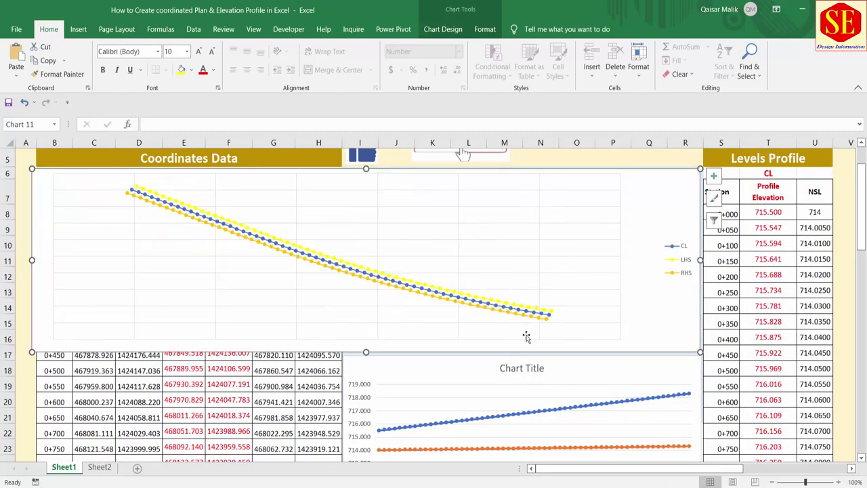
scroll(411, 391, "down", 1)
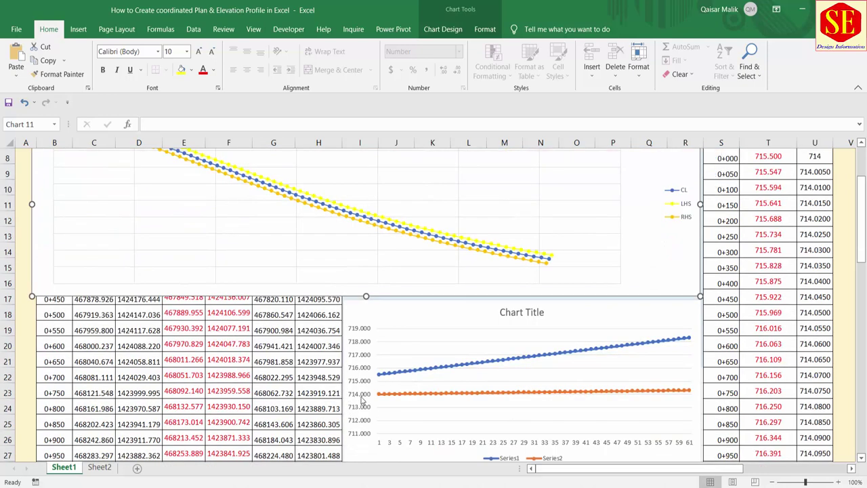
scroll(353, 380, "down", 1)
Step: Widen the elevation chart to column A, reposition it, then undo the recent chart moves
left_click(356, 378)
left_click_drag(350, 340, 18, 391)
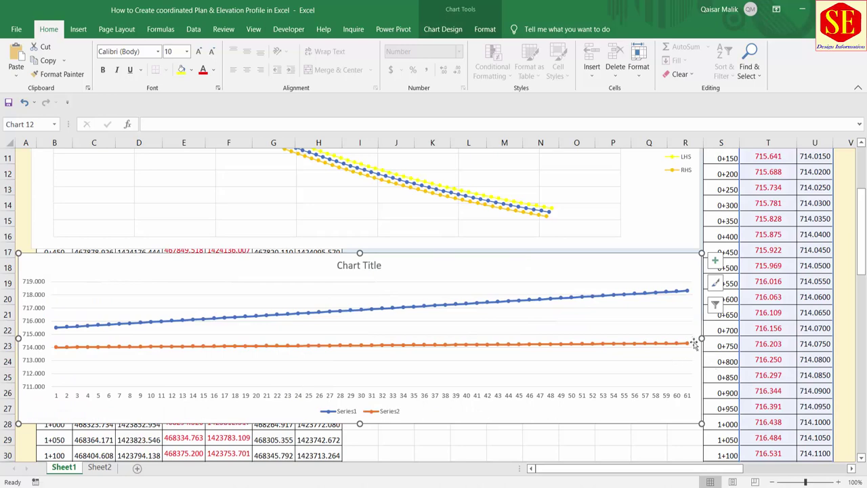
scroll(356, 340, "down", 1)
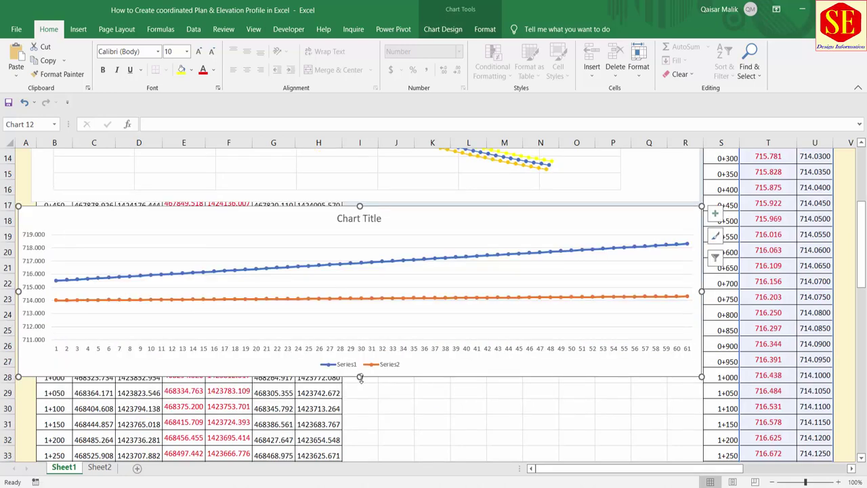
scroll(499, 352, "up", 1)
scroll(487, 305, "up", 2)
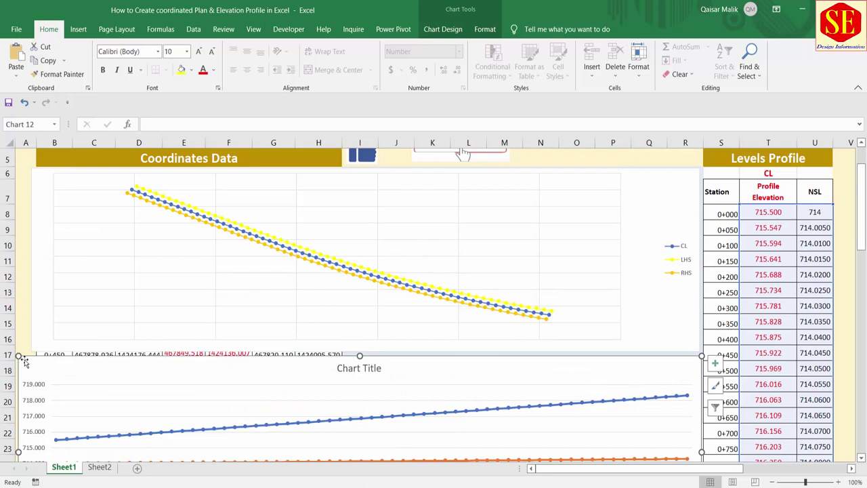
left_click_drag(24, 362, 35, 358)
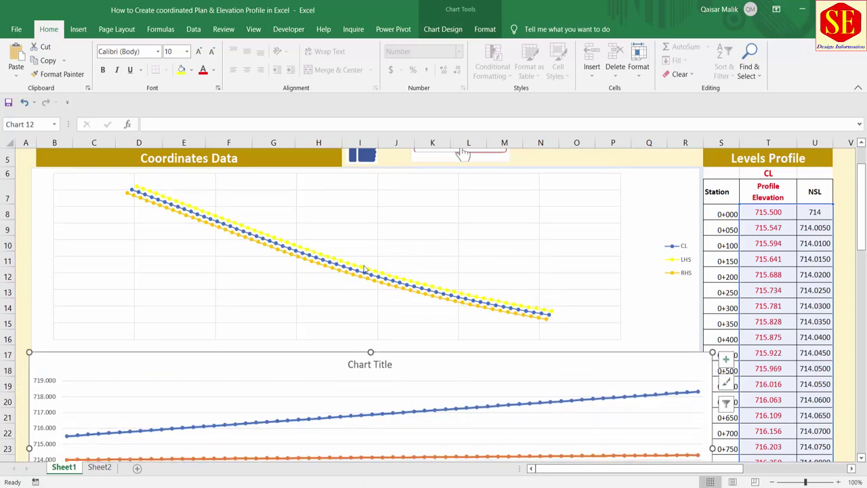
key("ctrl+z")
key("ctrl+z")
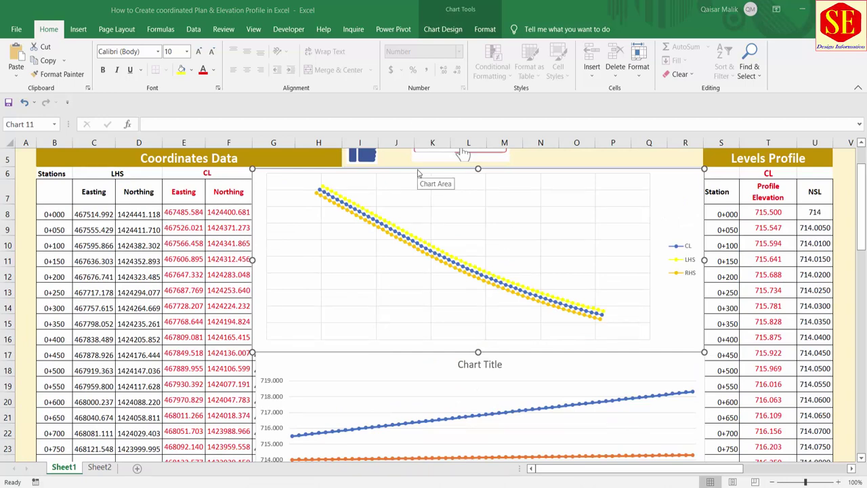
scroll(524, 177, "down", 2)
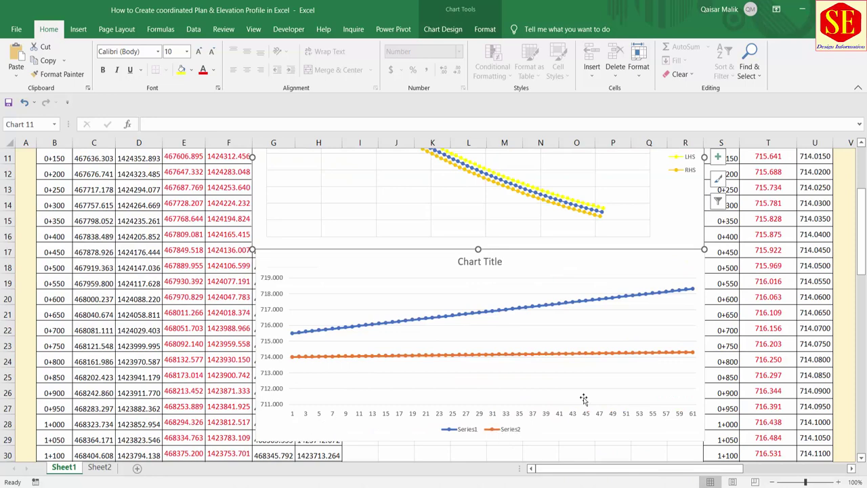
scroll(583, 399, "up", 1)
Step: Turn on the plan chart's legend and retitle the elevation chart 'Profile'
left_click(717, 157)
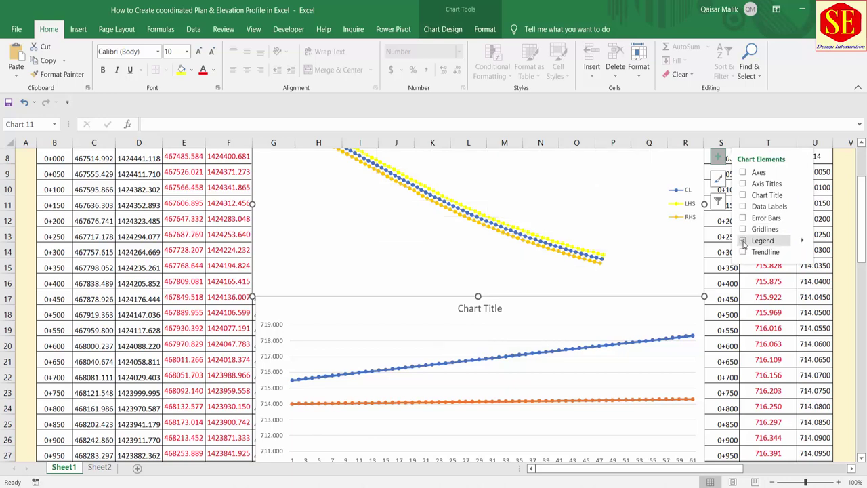
left_click(743, 241)
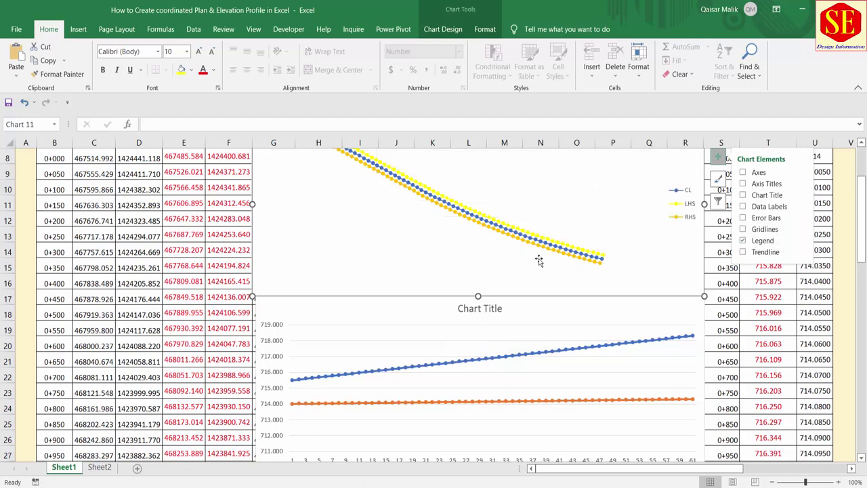
left_click(494, 309)
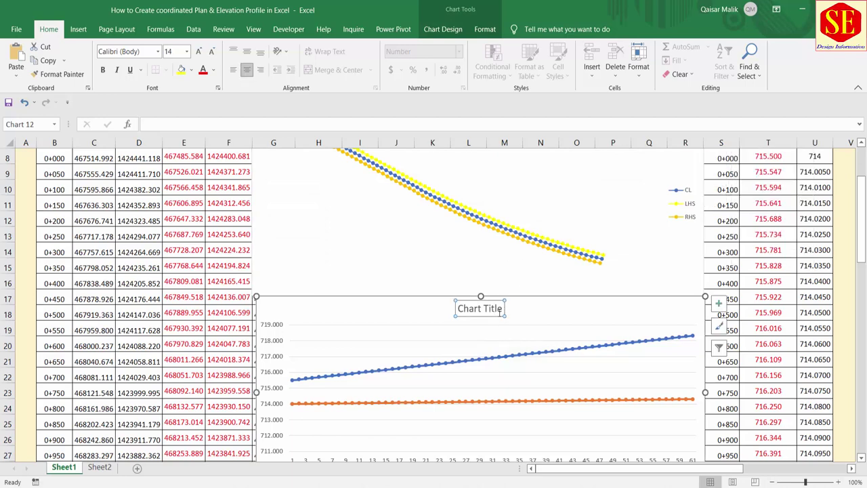
left_click_drag(501, 309, 454, 308)
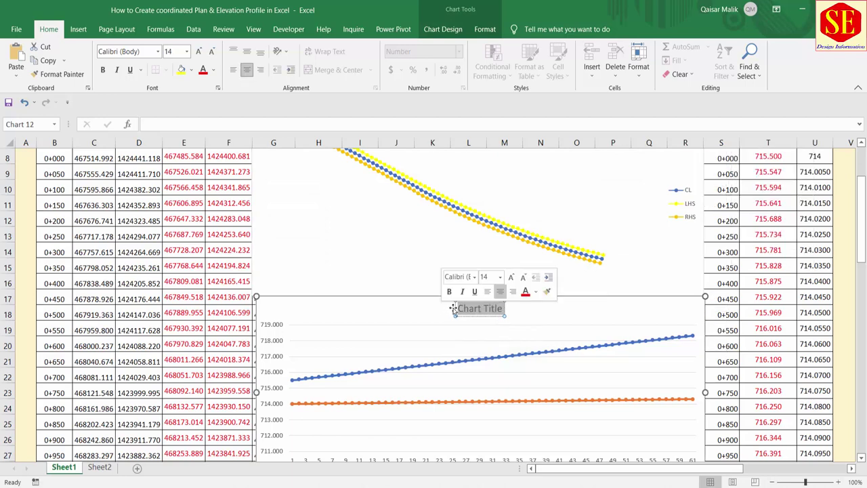
type("Prof")
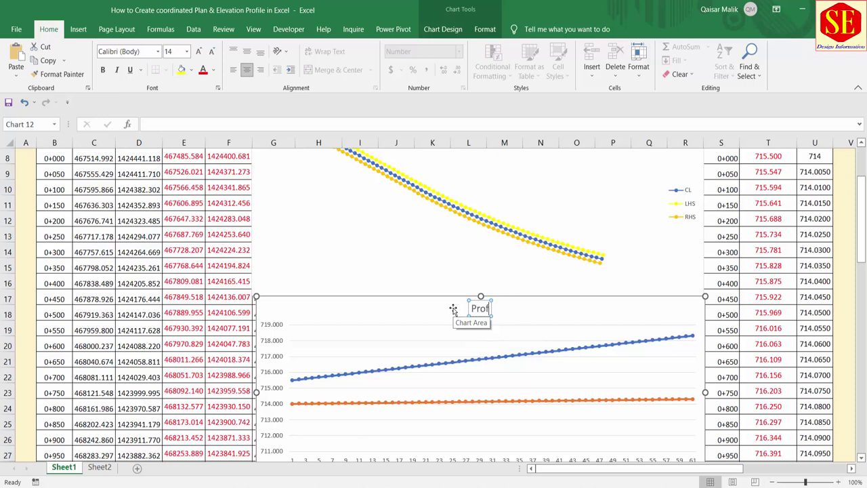
type("ile")
Step: Add a chart title to the plan chart reading 'Coordated Plan'
left_click(457, 281)
scroll(457, 281, "up", 1)
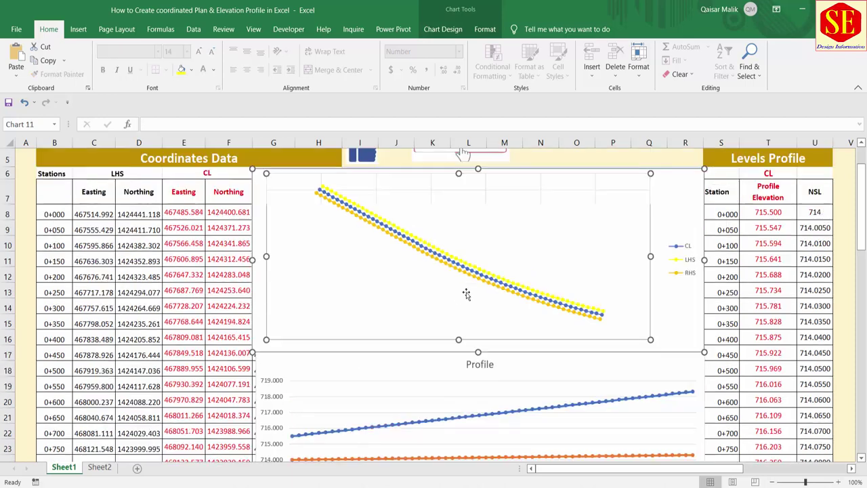
left_click(720, 176)
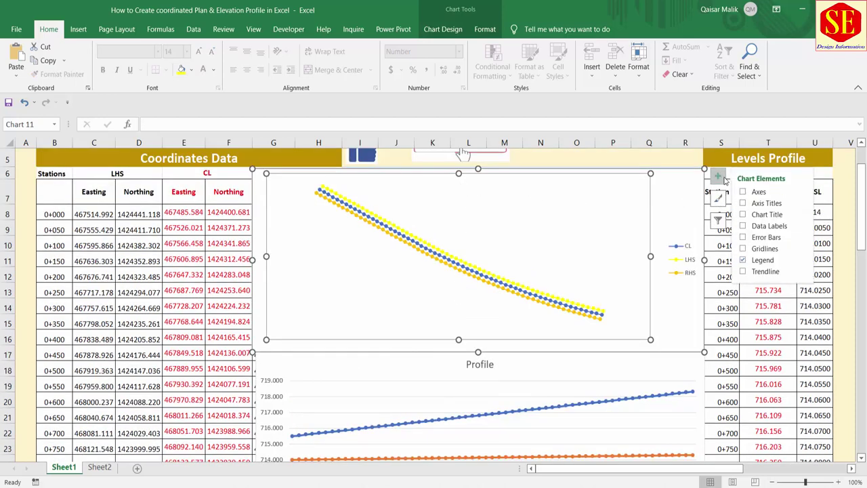
left_click(743, 216)
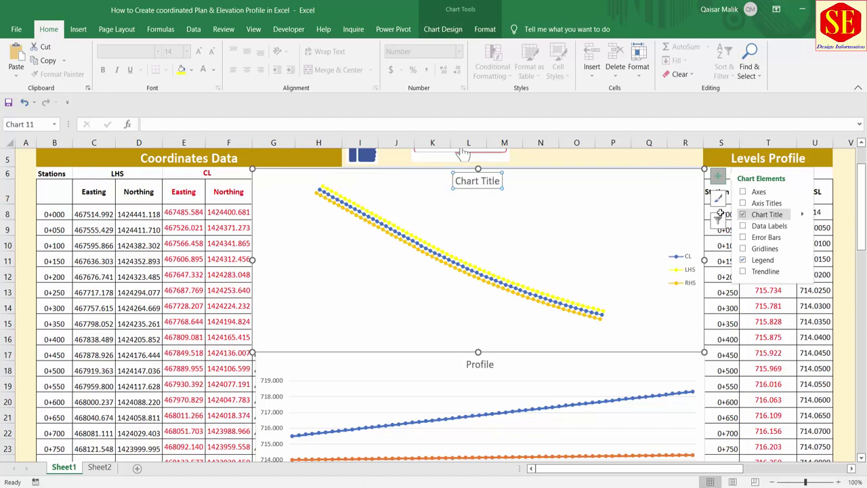
left_click(476, 181)
triple_click(499, 181)
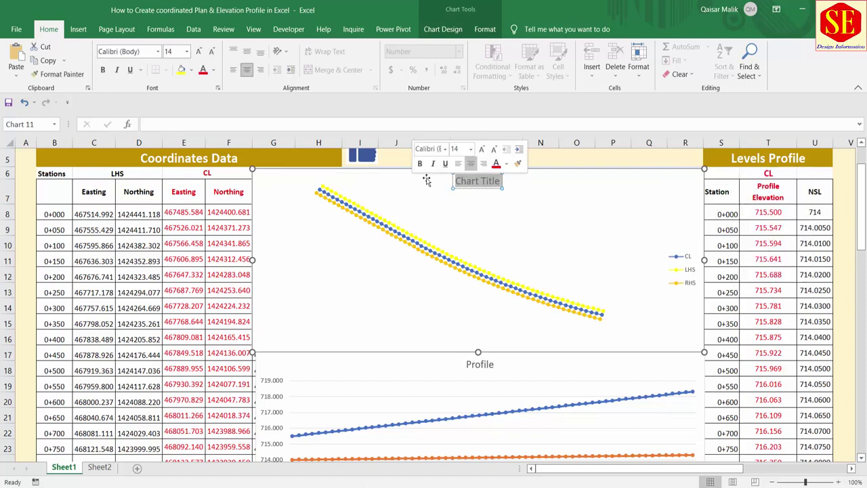
type("Coord")
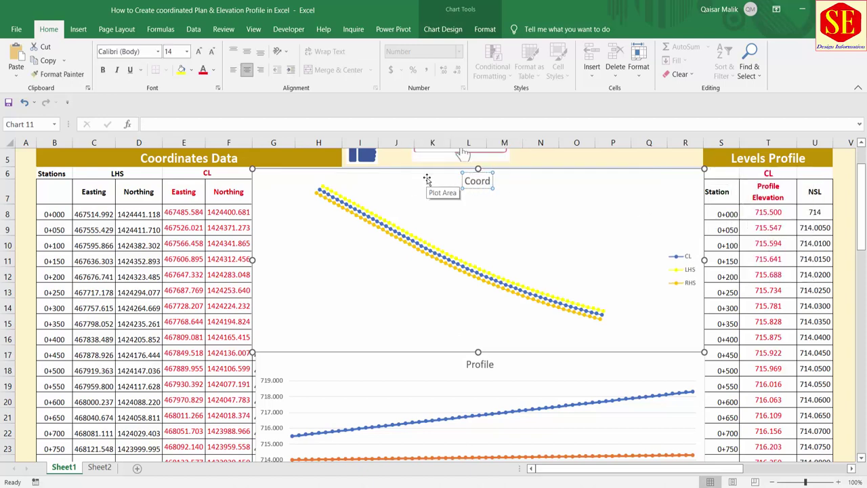
type("ated")
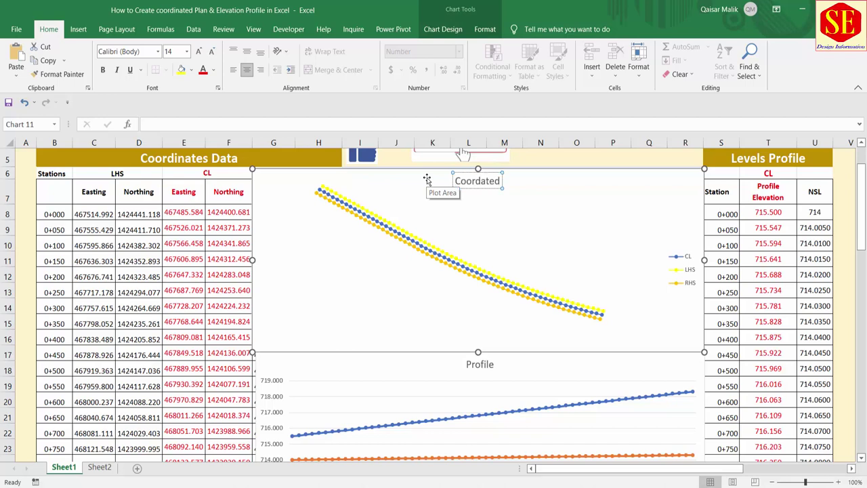
type(" Plan")
left_click(449, 235)
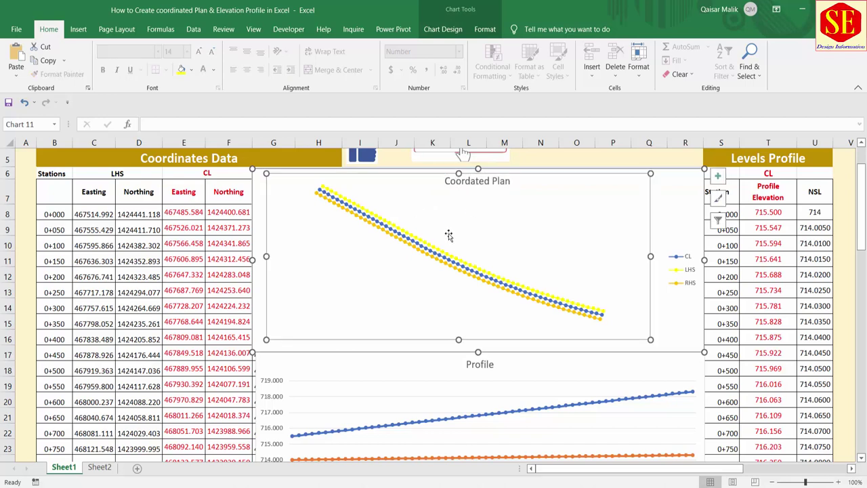
Step: Delete the Profile chart's horizontal axis point numbers and scroll back to the sheet's top
scroll(465, 278, "down", 1)
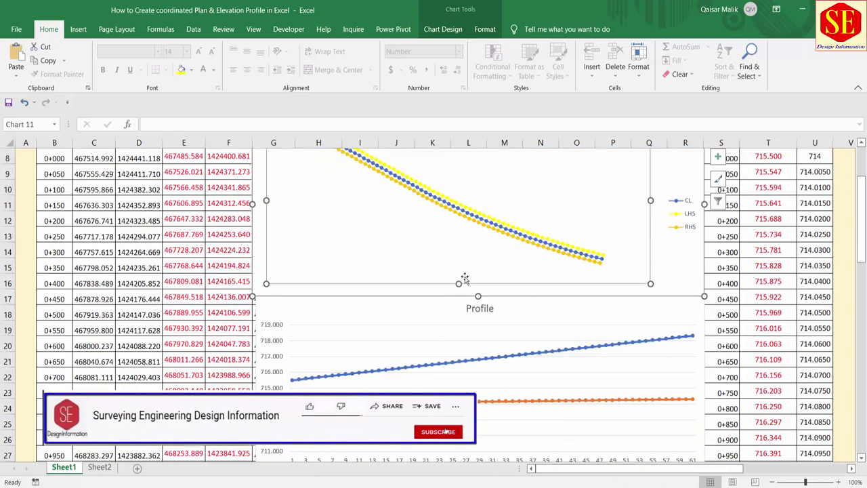
scroll(488, 295, "down", 1)
scroll(532, 312, "down", 1)
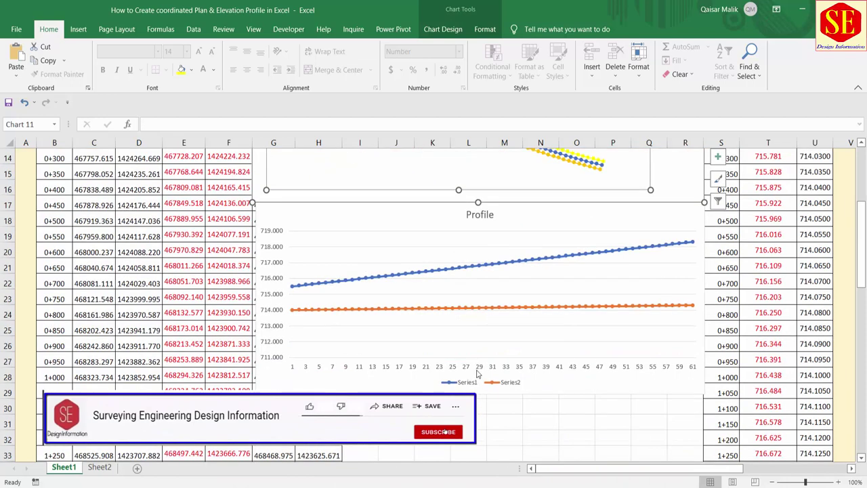
left_click(477, 373)
left_click(438, 357)
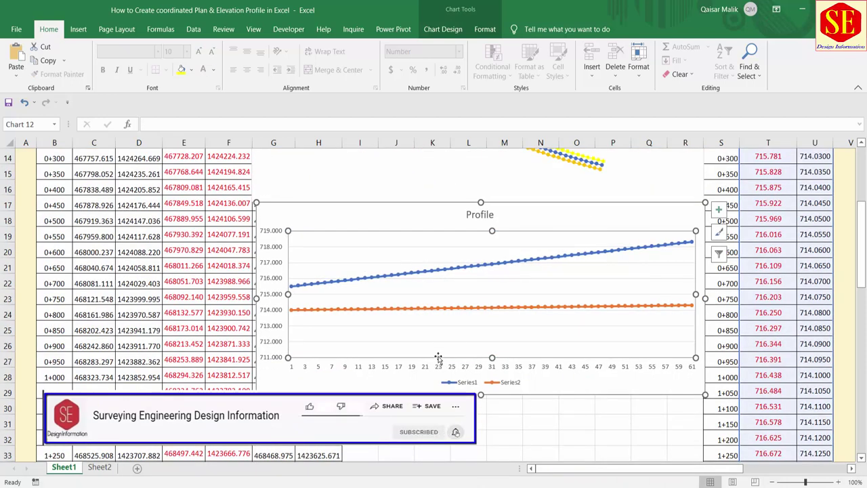
left_click(437, 367)
key("Delete")
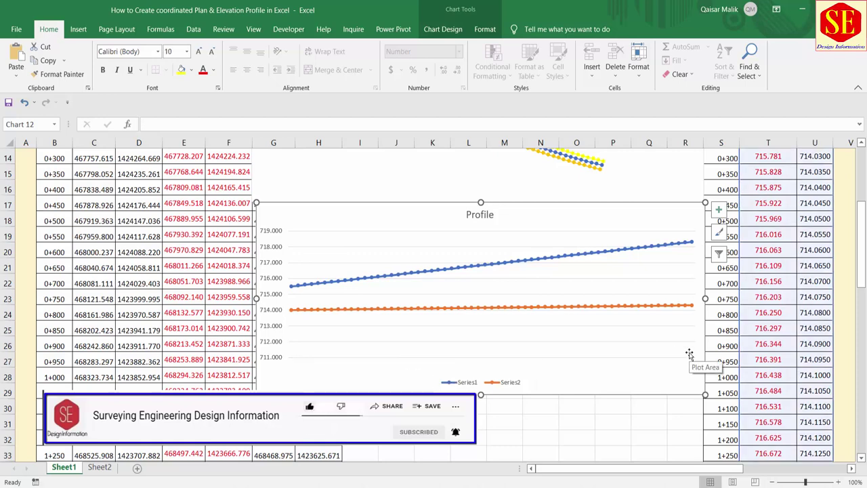
scroll(567, 319, "down", 1)
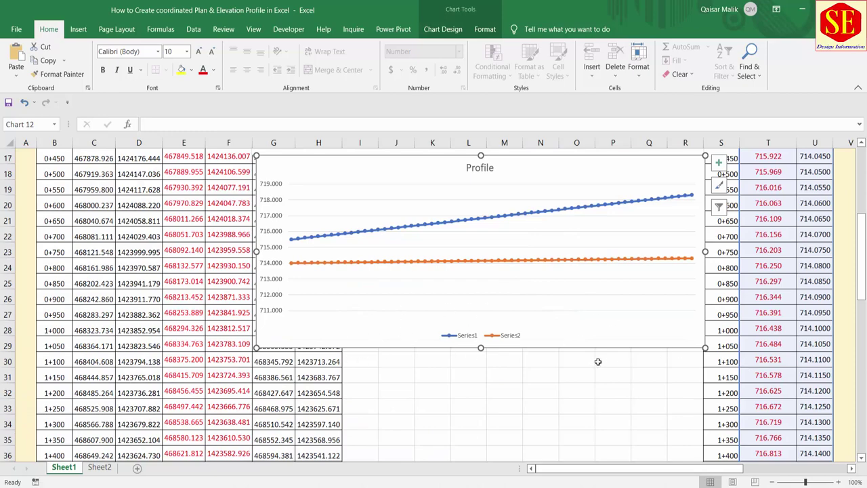
scroll(596, 360, "up", 2)
scroll(594, 360, "up", 1)
scroll(592, 361, "up", 1)
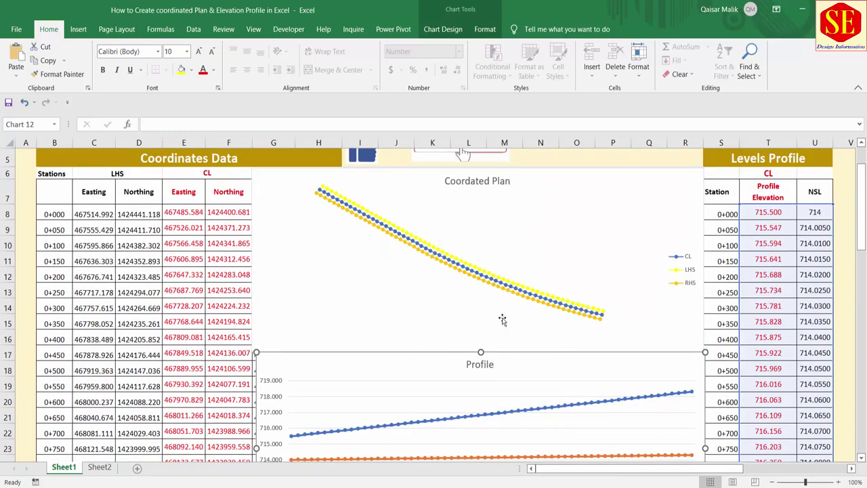
scroll(502, 319, "up", 1)
scroll(502, 319, "up", 1)
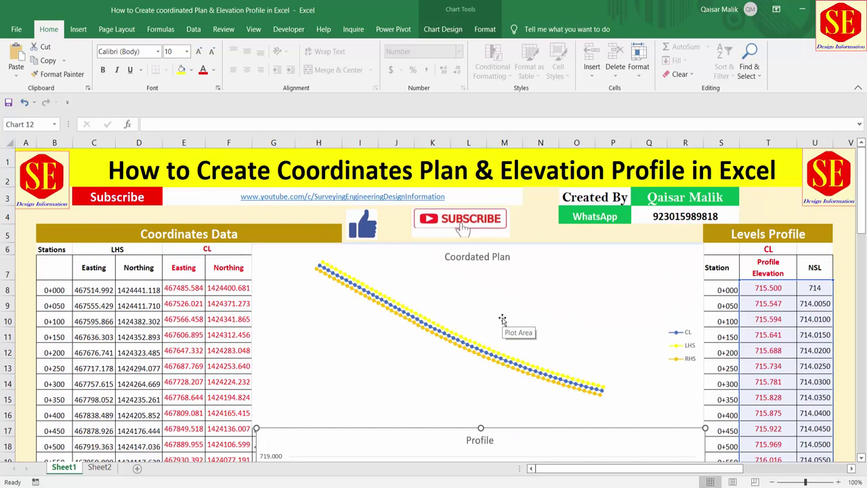
scroll(501, 318, "down", 1)
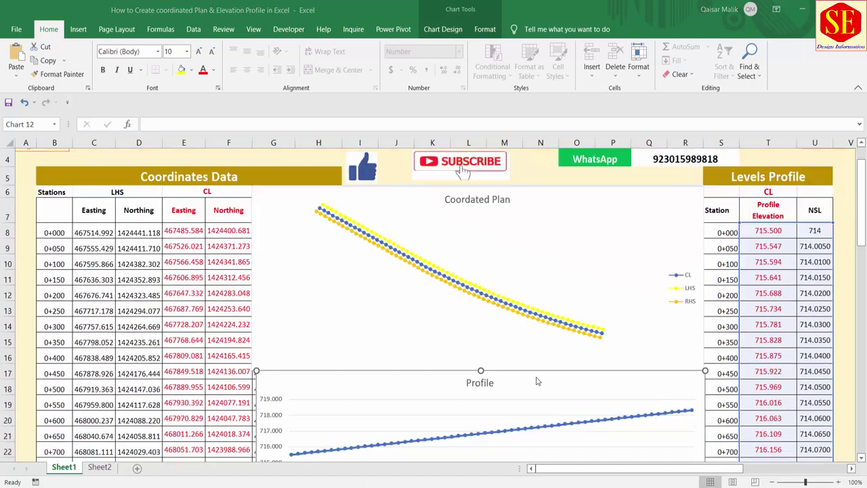
scroll(545, 384, "up", 1)
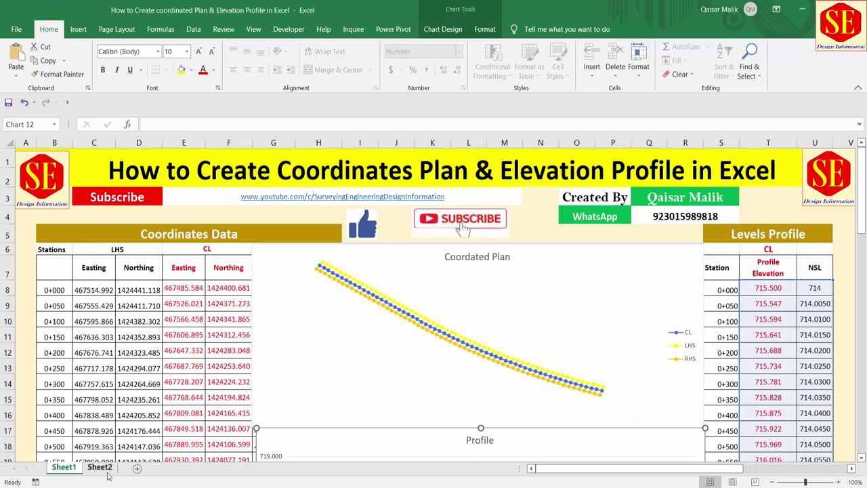
Step: Switch to Sheet2 to view the surveying specialities graphic
left_click(99, 467)
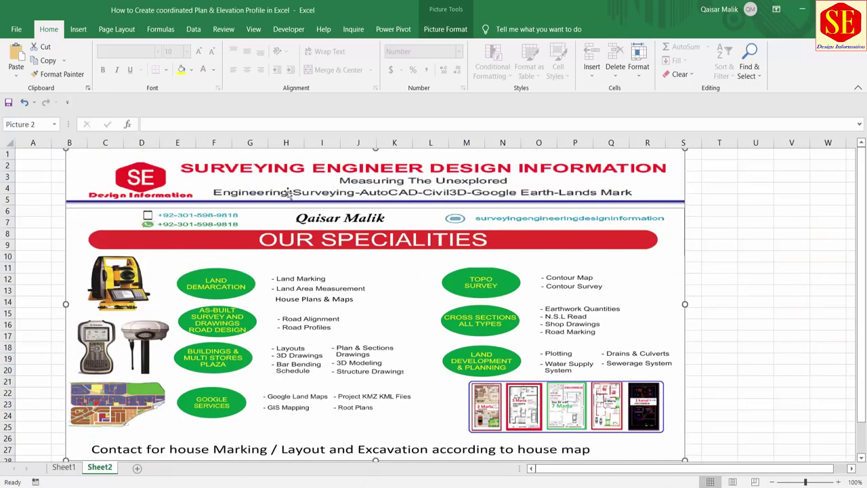